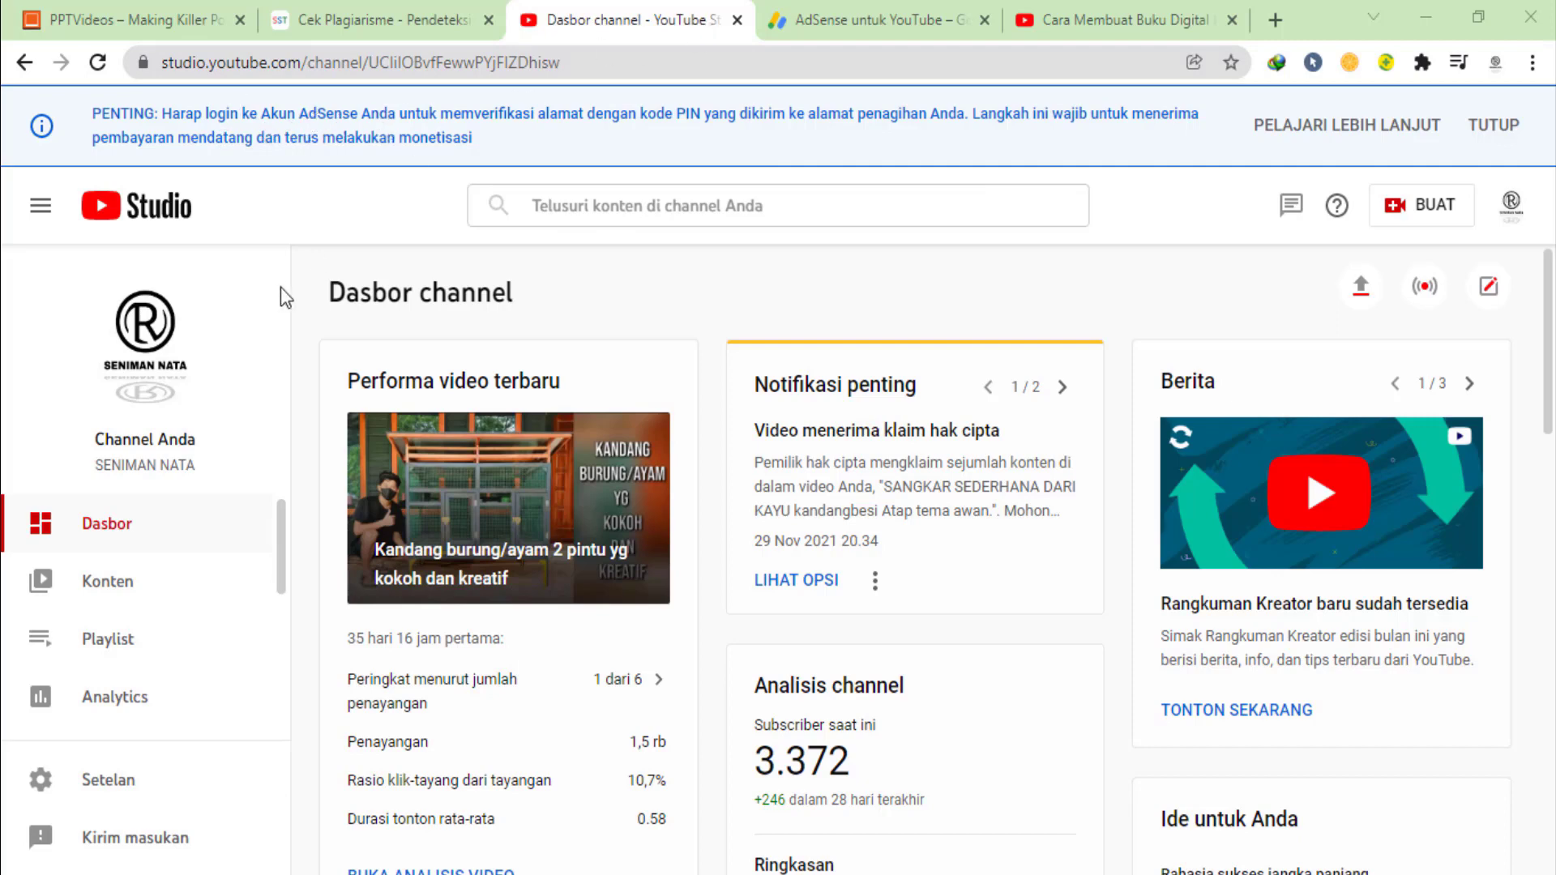
Open the channel's Monetisasi page in YouTube Studio and review the pending payment tasks
scroll(176, 515, "down", 2)
scroll(121, 567, "down", 2)
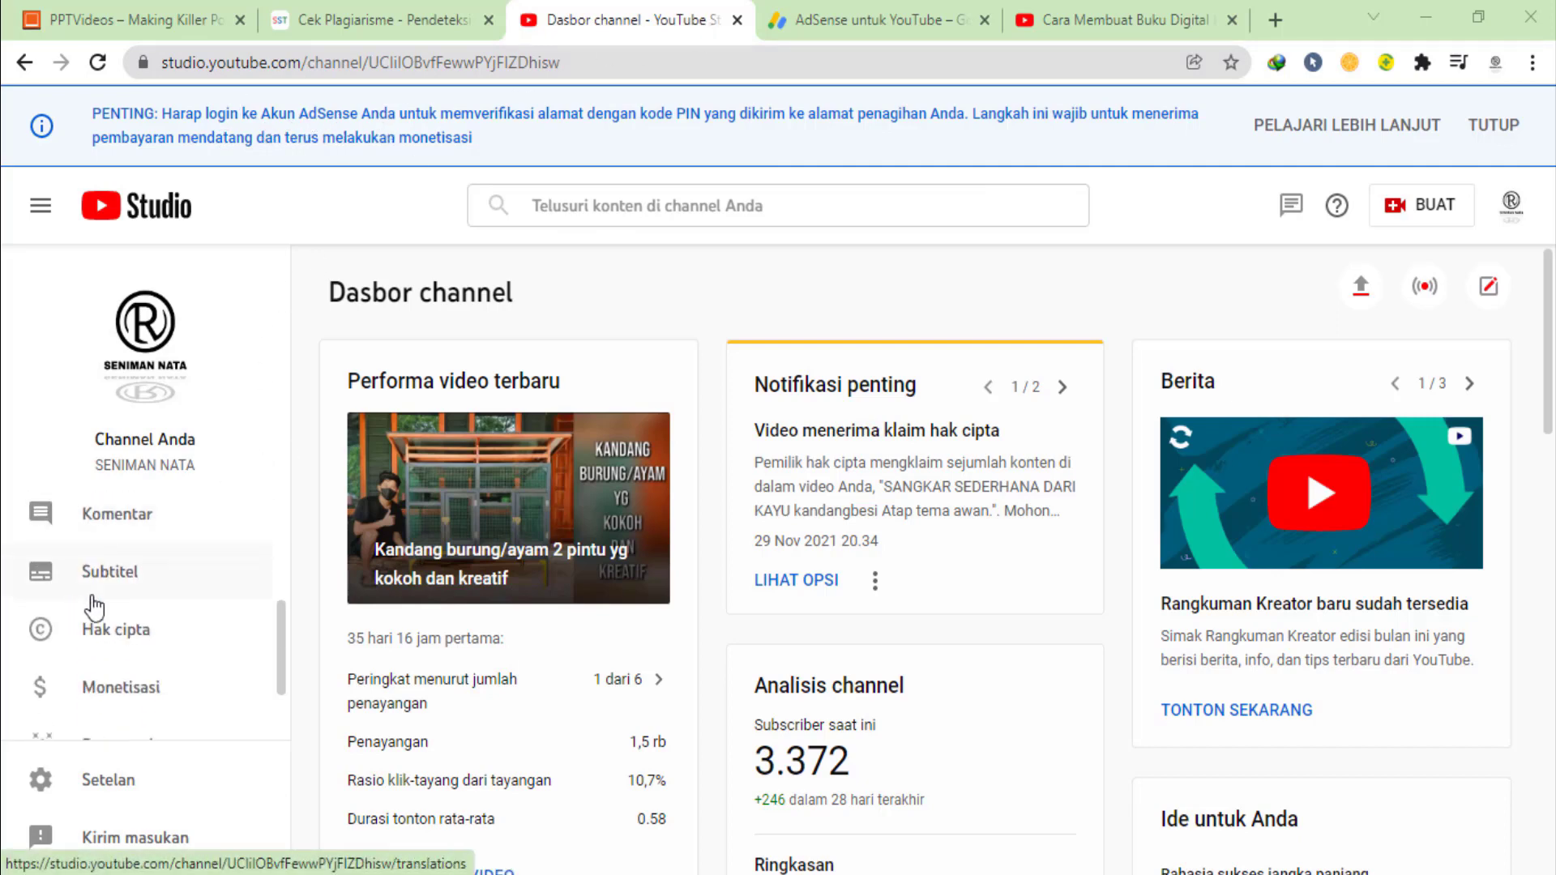
scroll(138, 629, "up", 2)
scroll(104, 663, "down", 2)
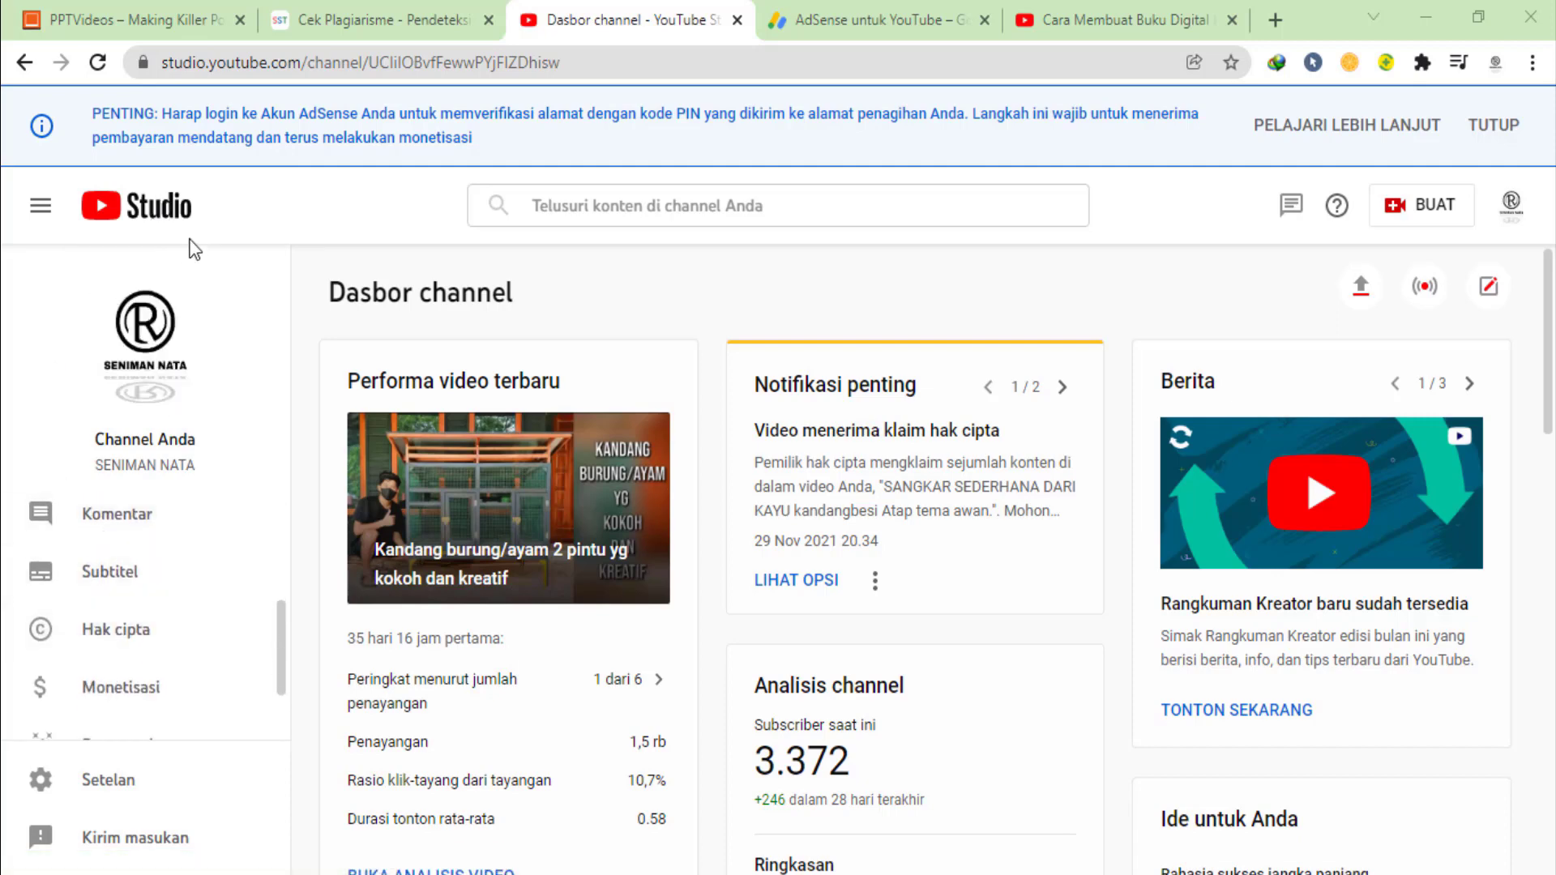
scroll(166, 620, "down", 2)
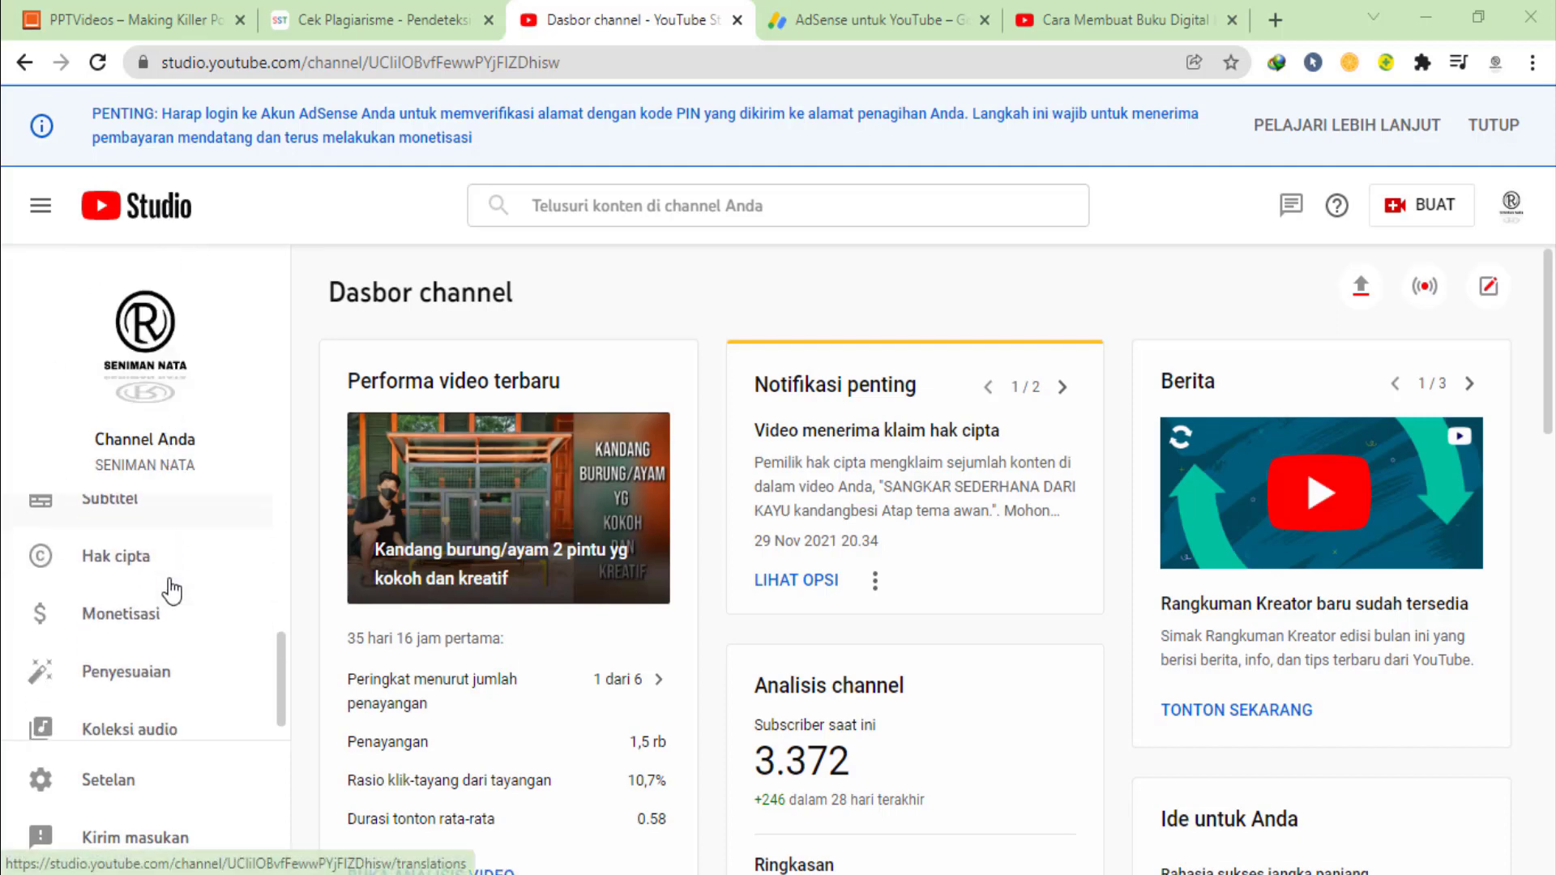
left_click(125, 603)
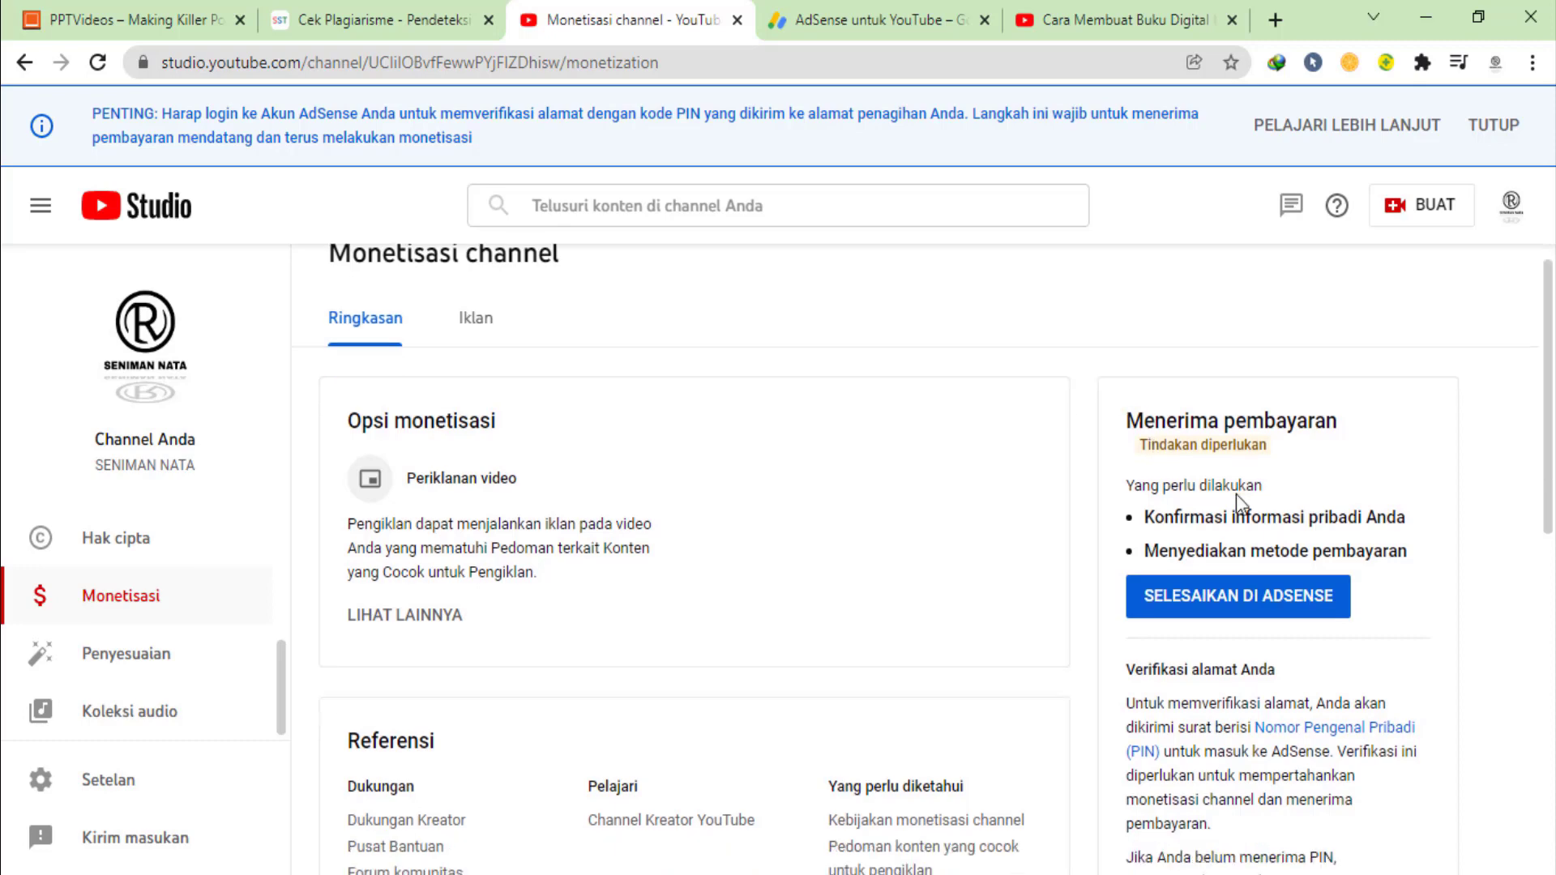
scroll(1207, 526, "down", 2)
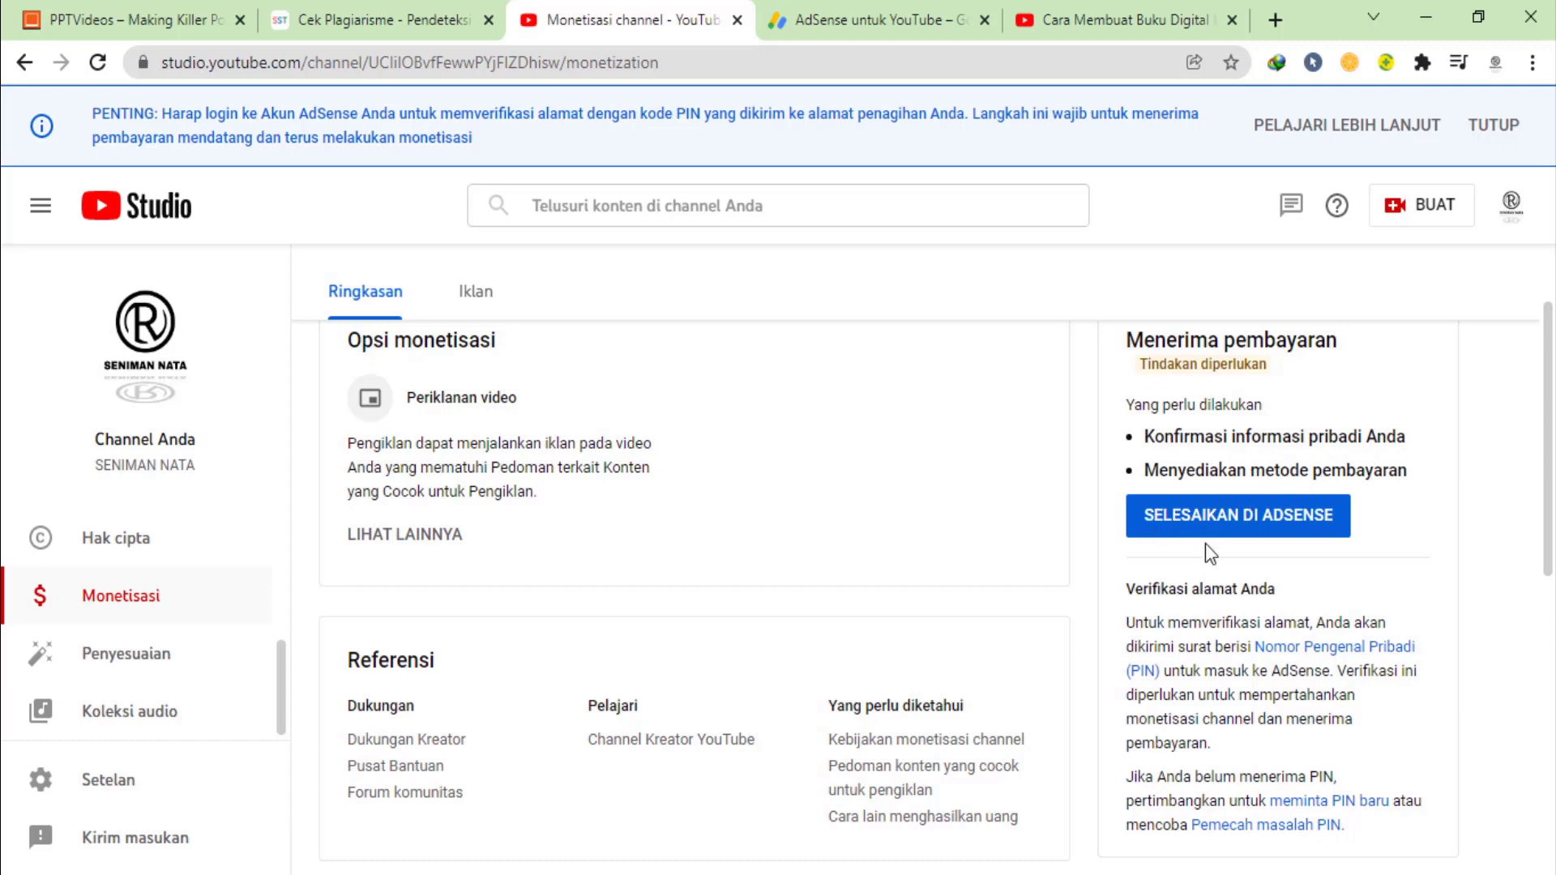
scroll(1205, 547, "down", 2)
scroll(1217, 580, "up", 4)
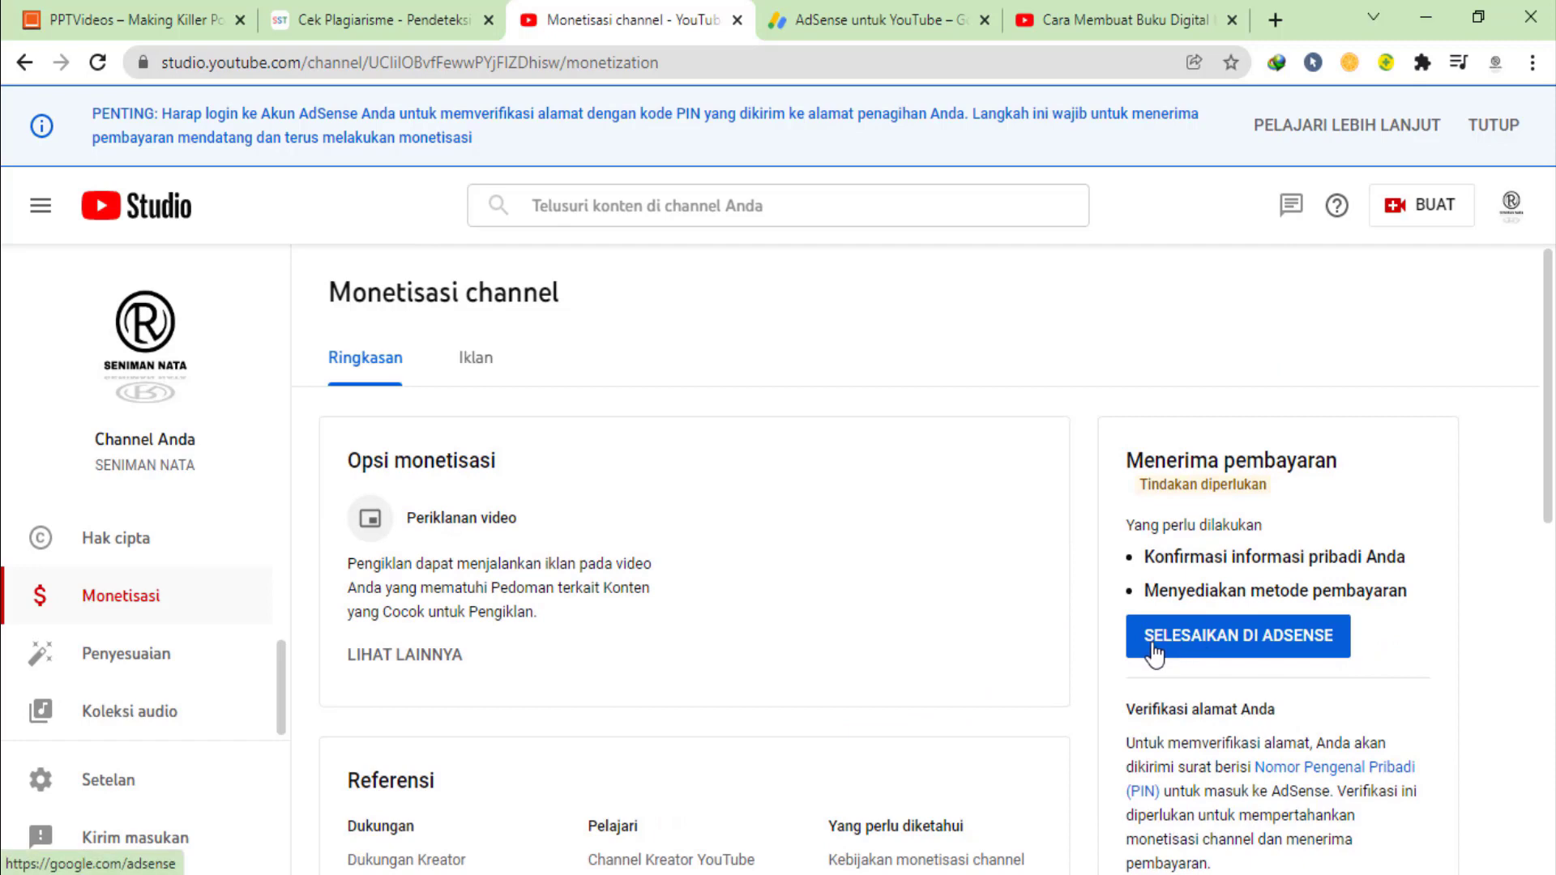
scroll(1166, 644, "down", 3)
scroll(1171, 645, "up", 3)
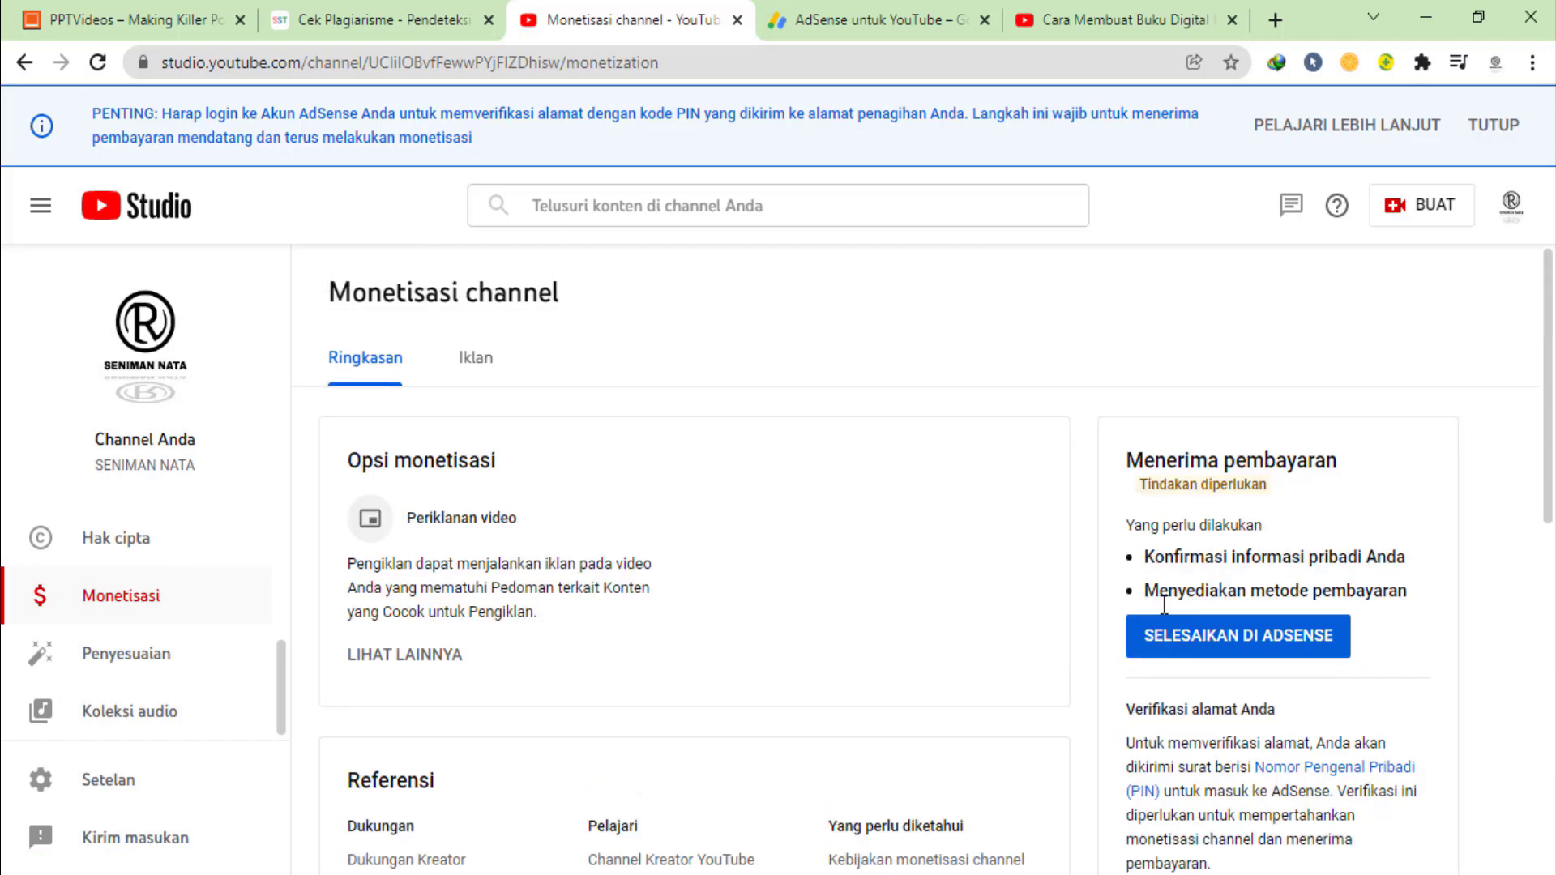
Continue the payment setup in AdSense, then search Google for 'google adsense' in a new tab
left_click(1201, 649)
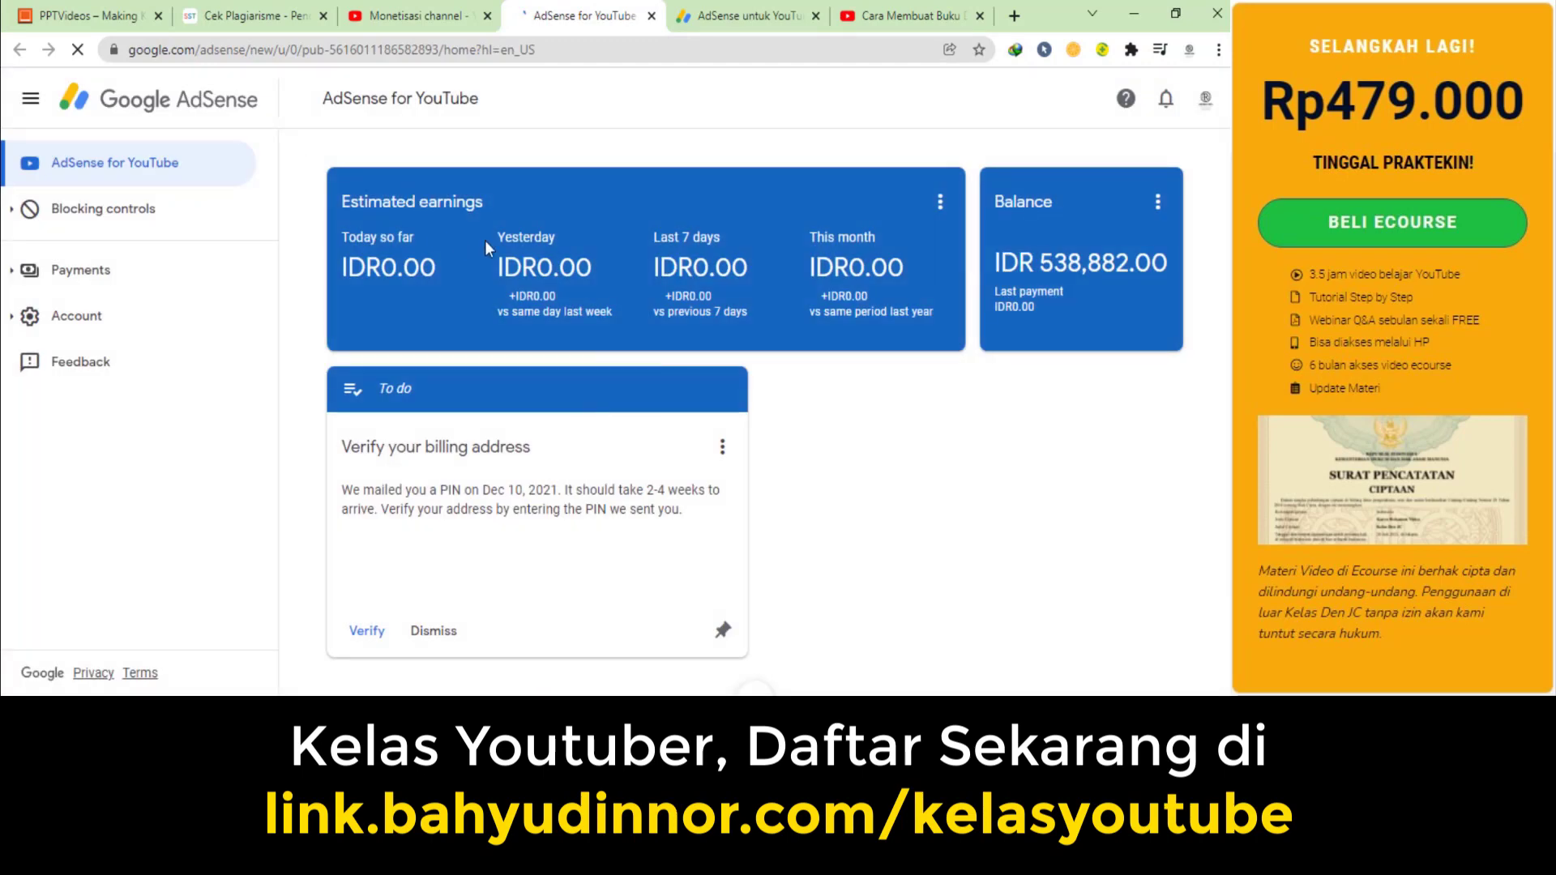
left_click(1013, 15)
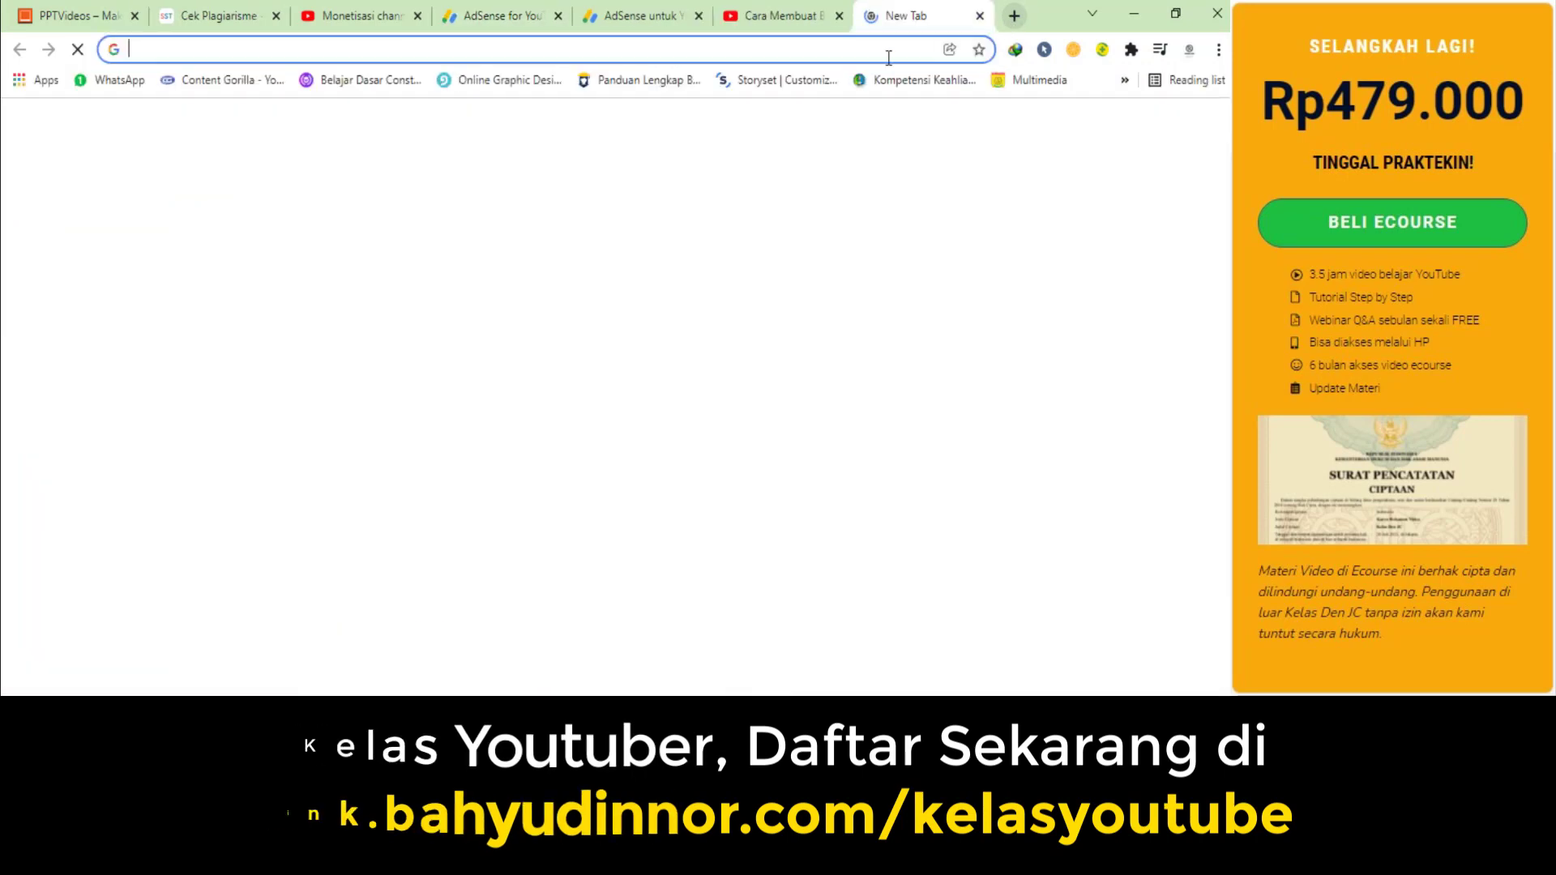
type("goo")
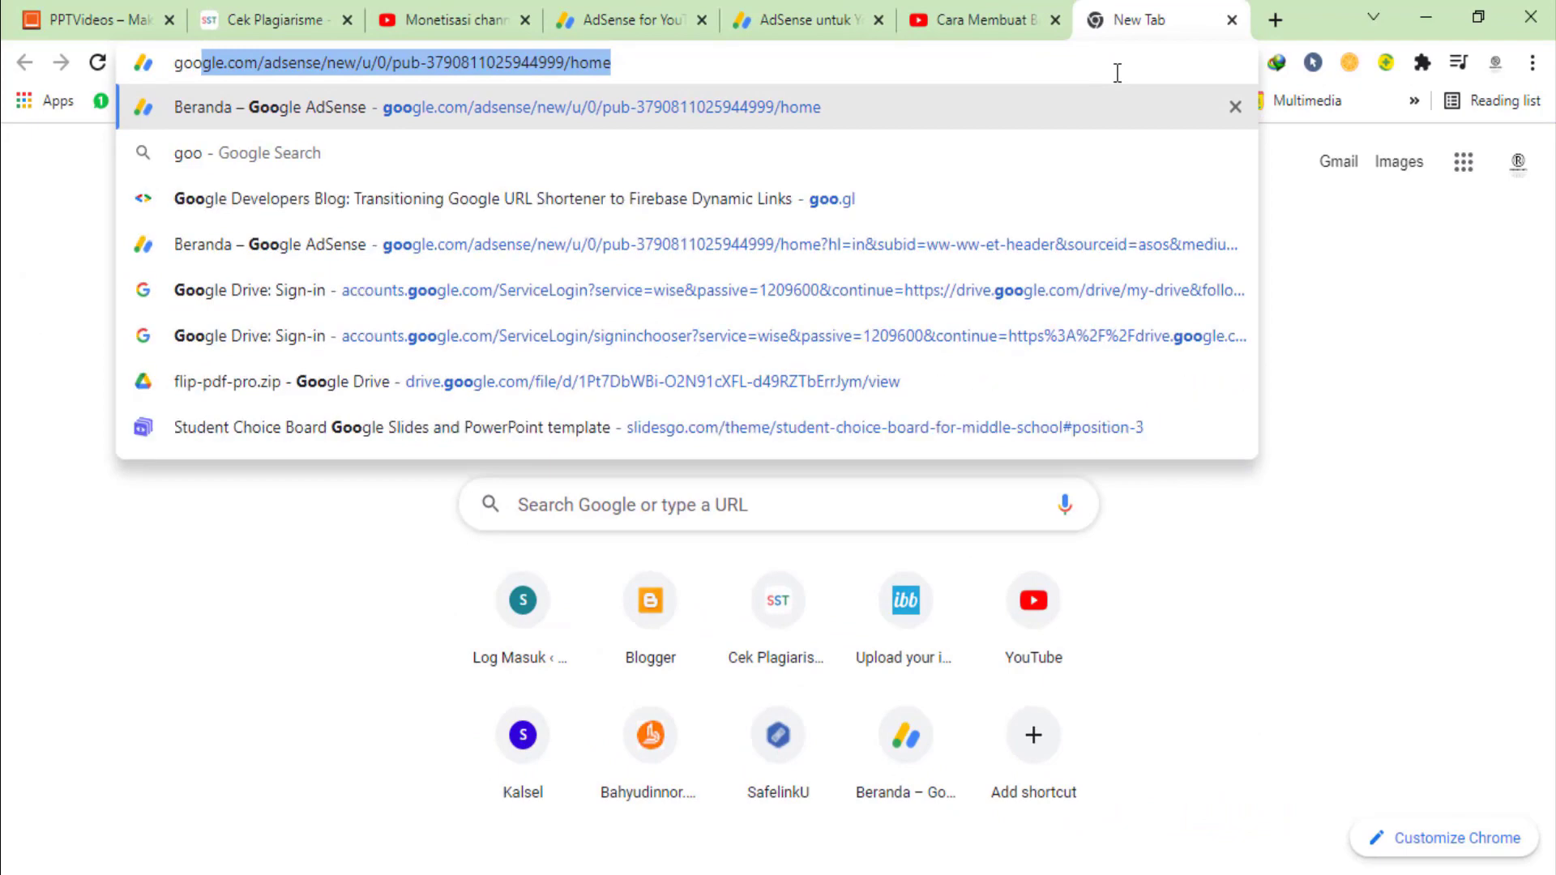
type("g")
type("l")
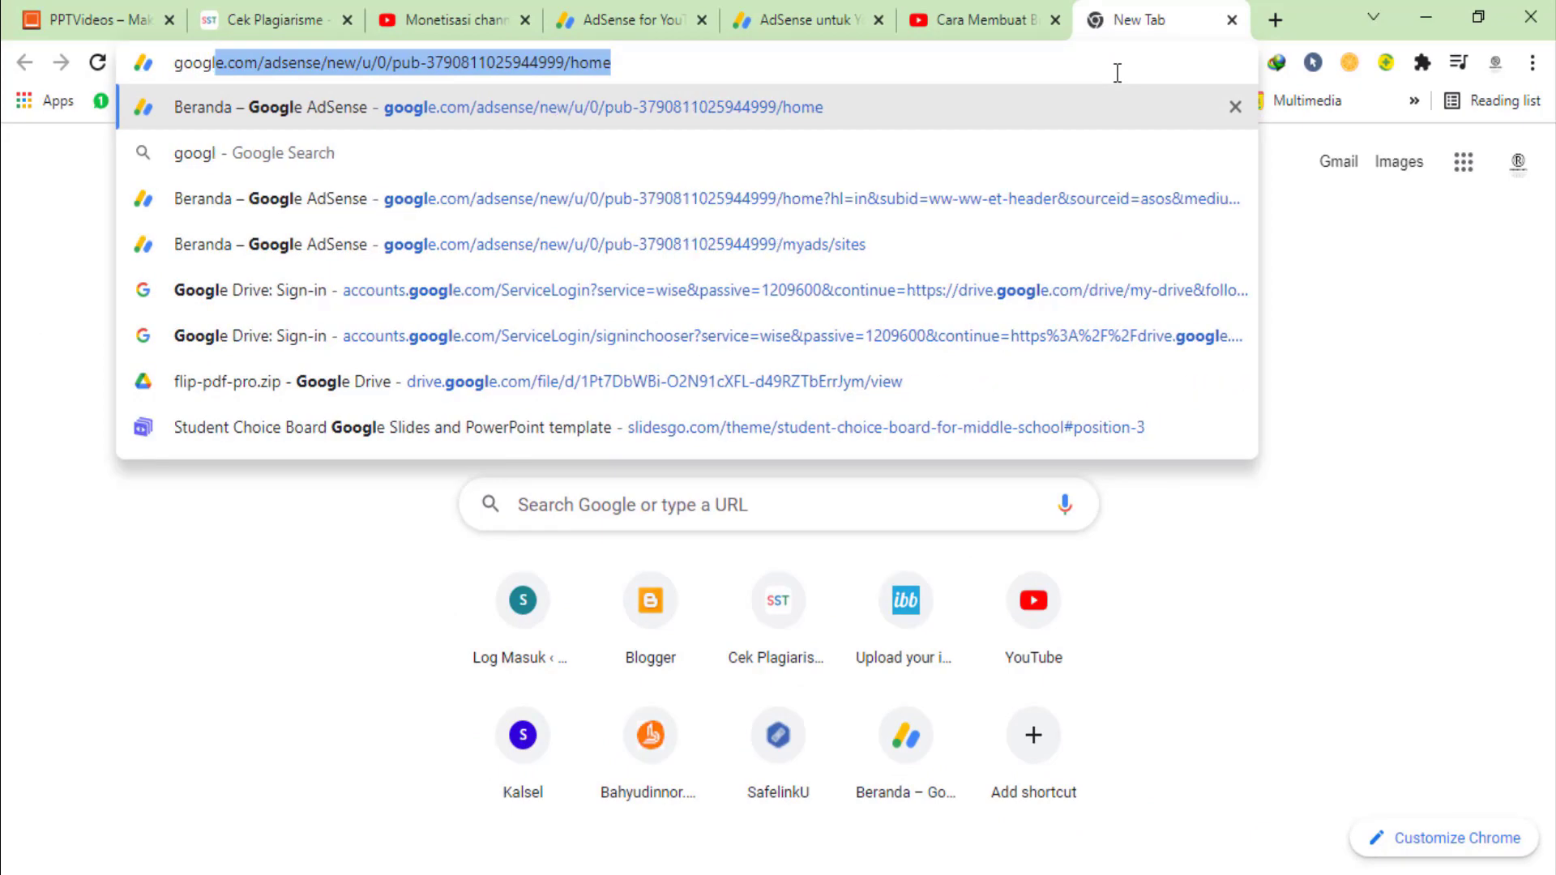
type("e ads")
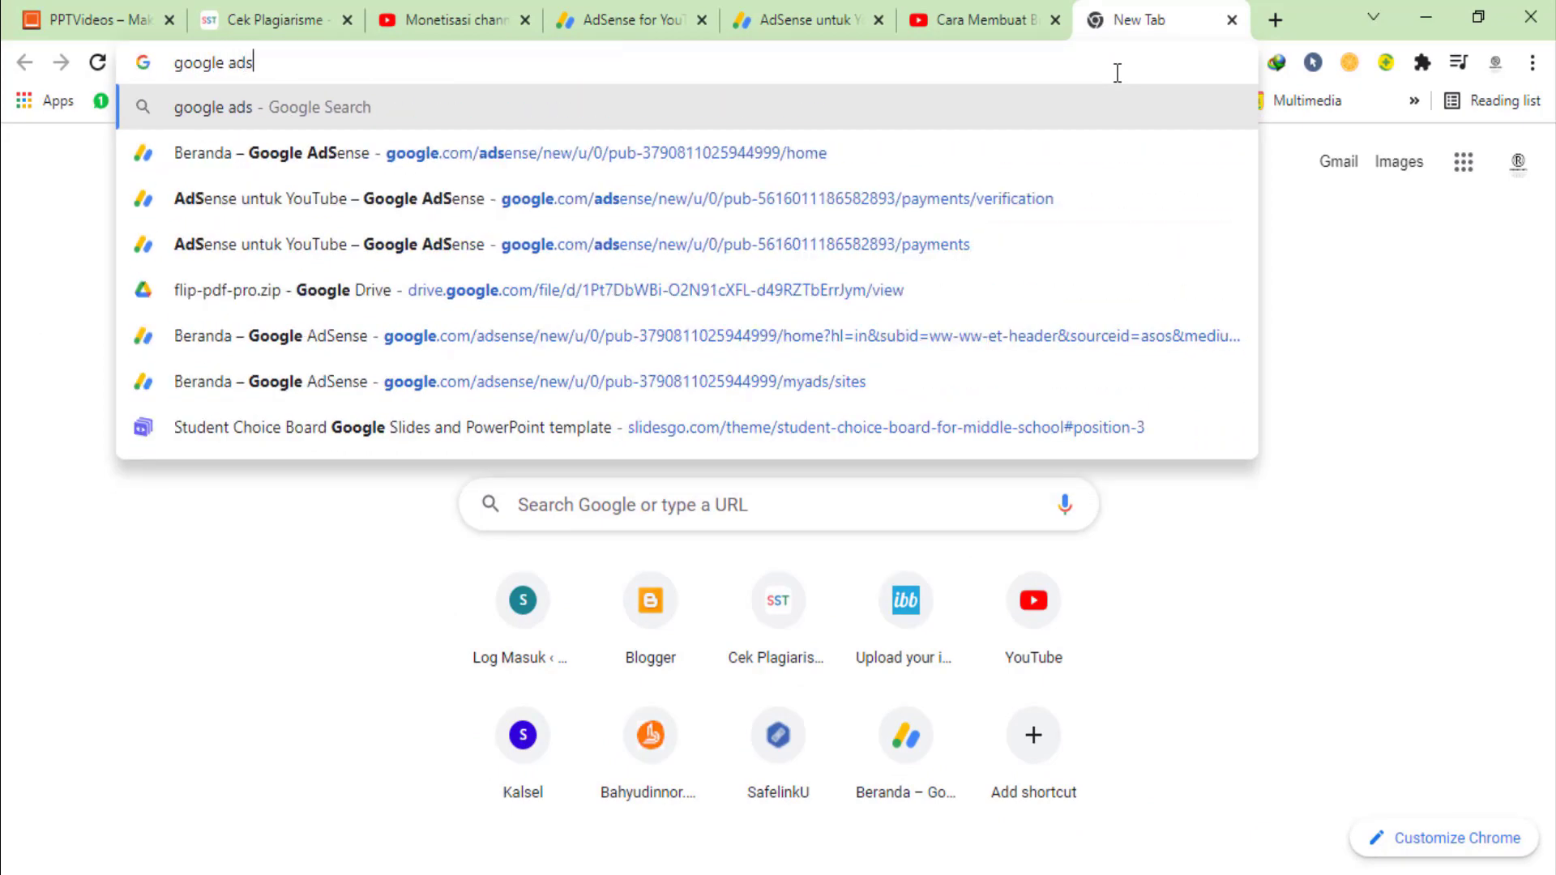
type("ense")
key("Return")
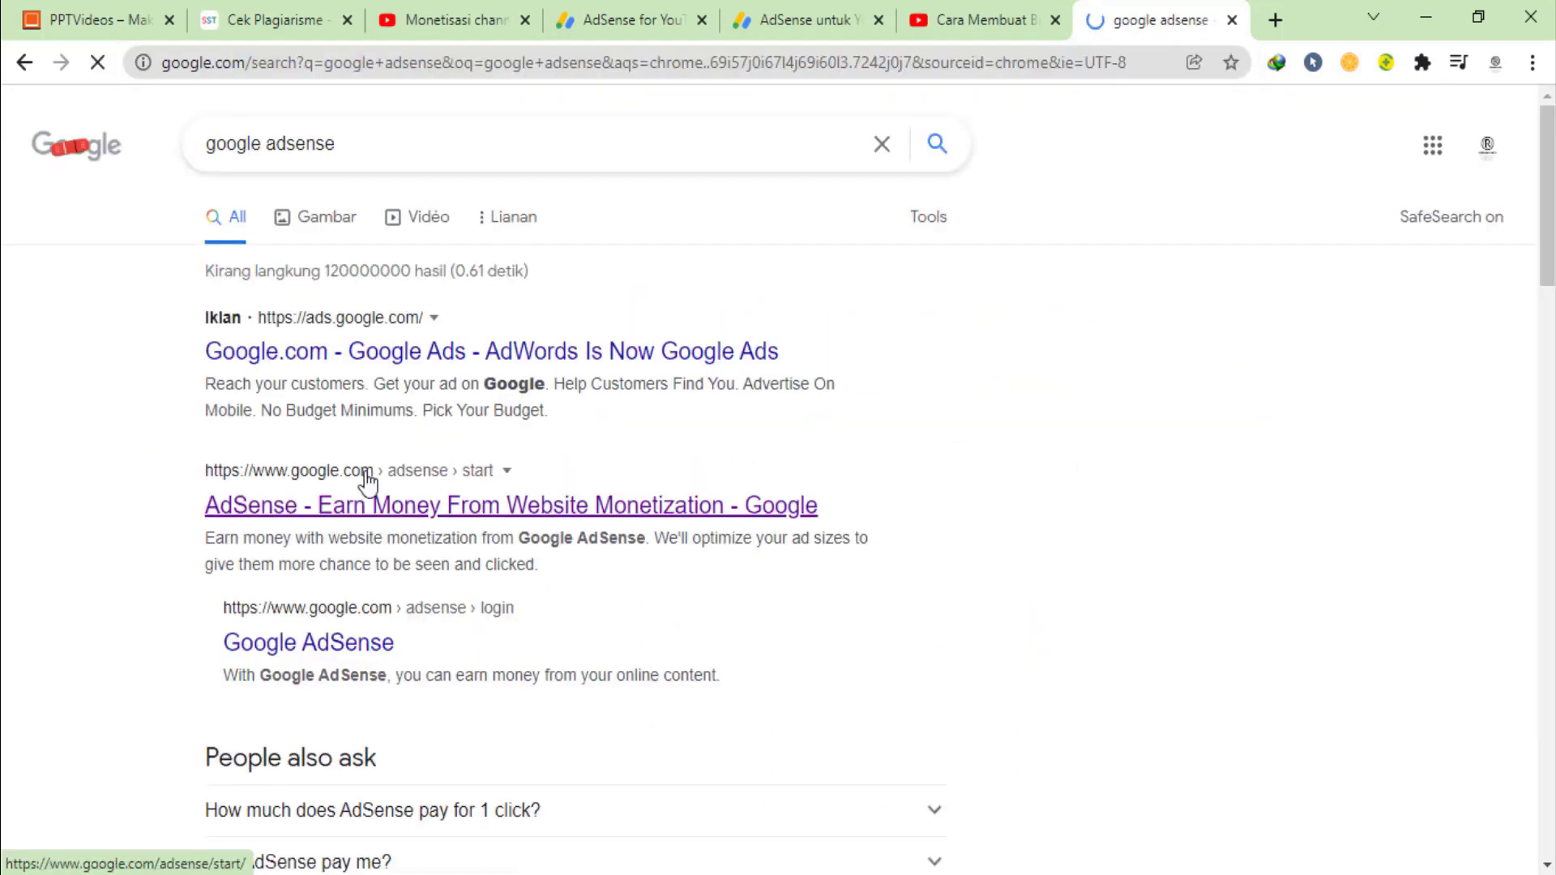
scroll(381, 503, "down", 6)
scroll(451, 556, "down", 2)
scroll(422, 494, "up", 7)
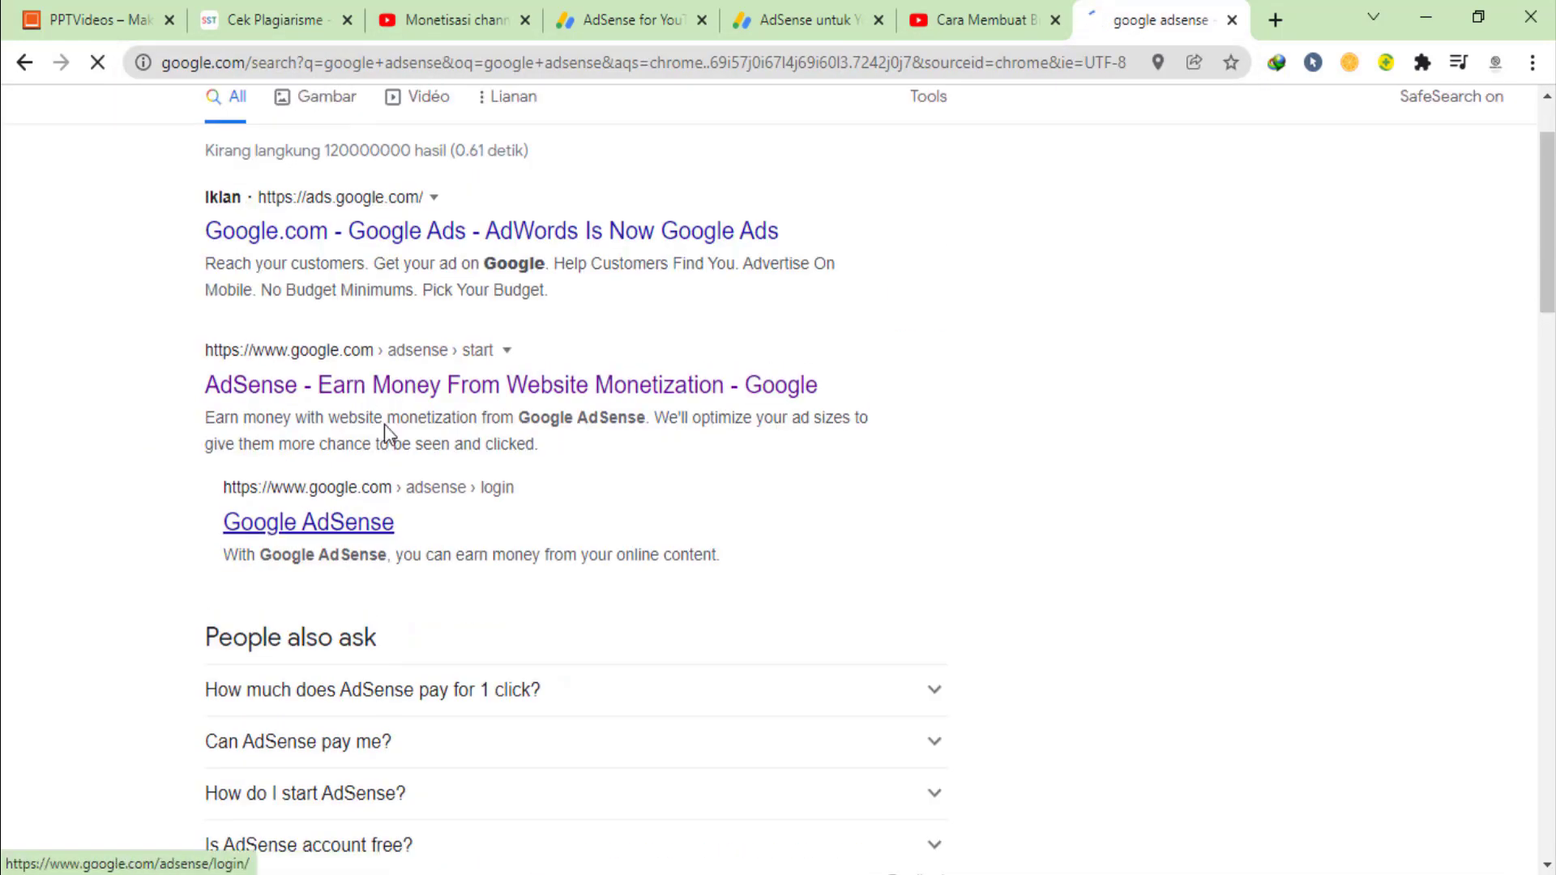
Sign in to AdSense from the search results, close a duplicate dashboard, and move YouTube's tab leftmost
left_click(407, 378)
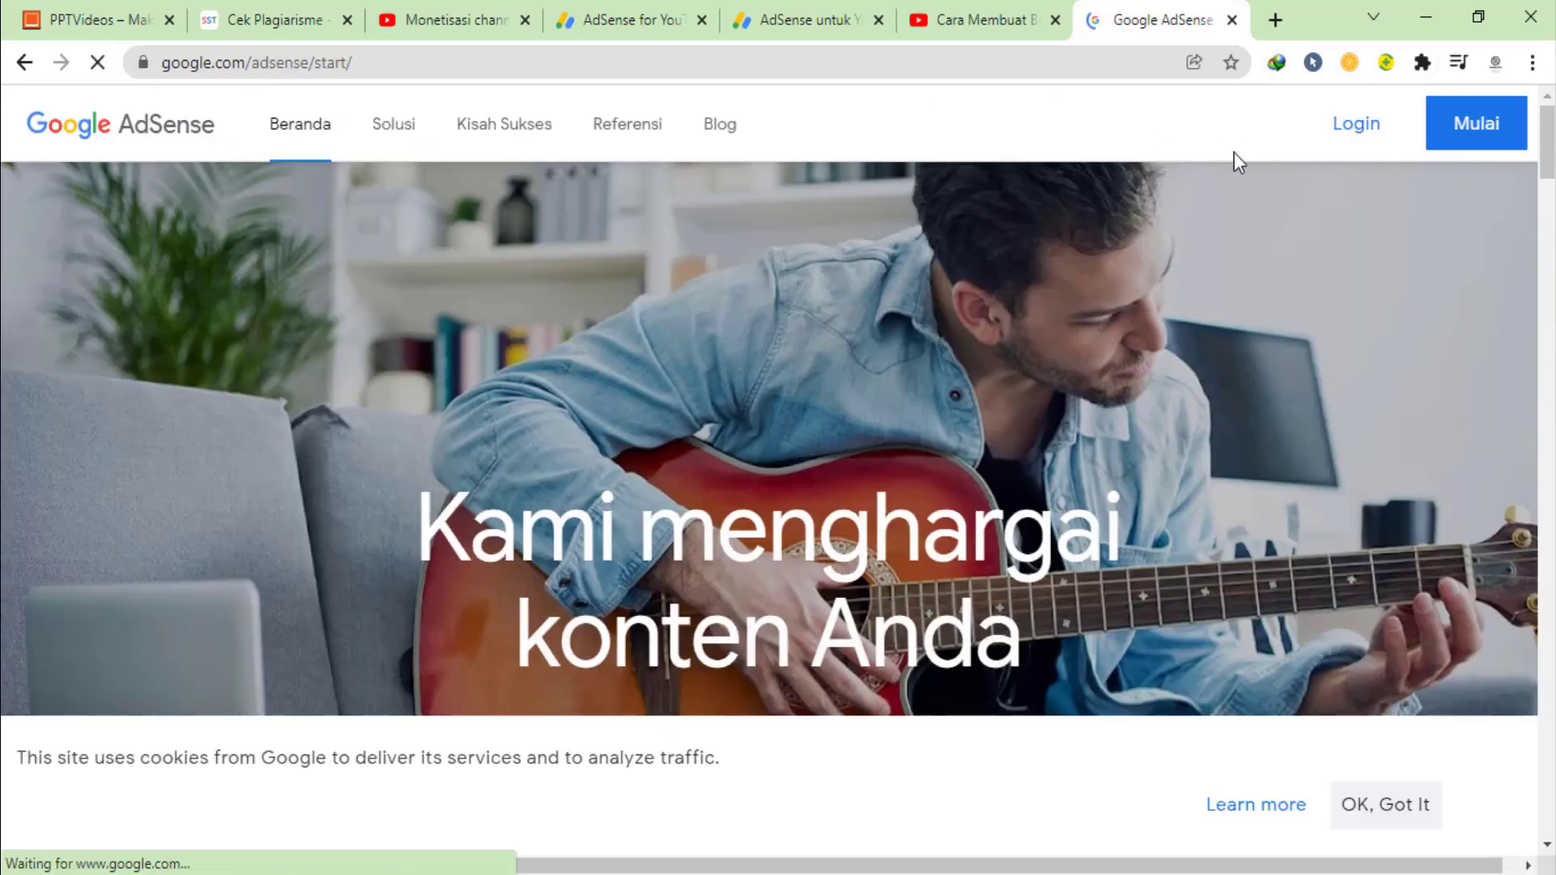
left_click(1333, 158)
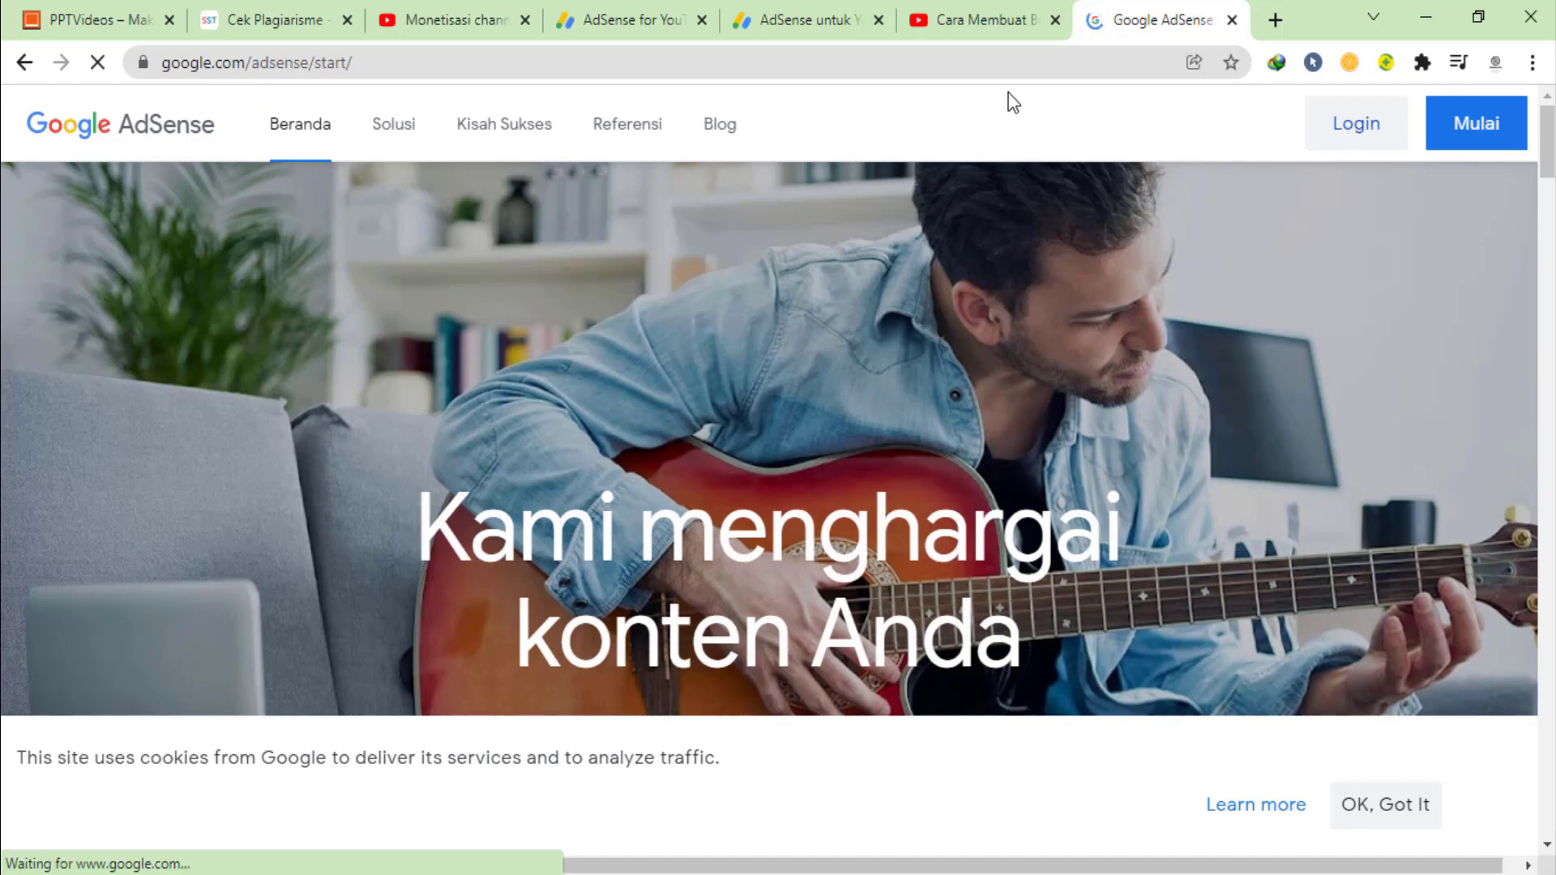
left_click(805, 19)
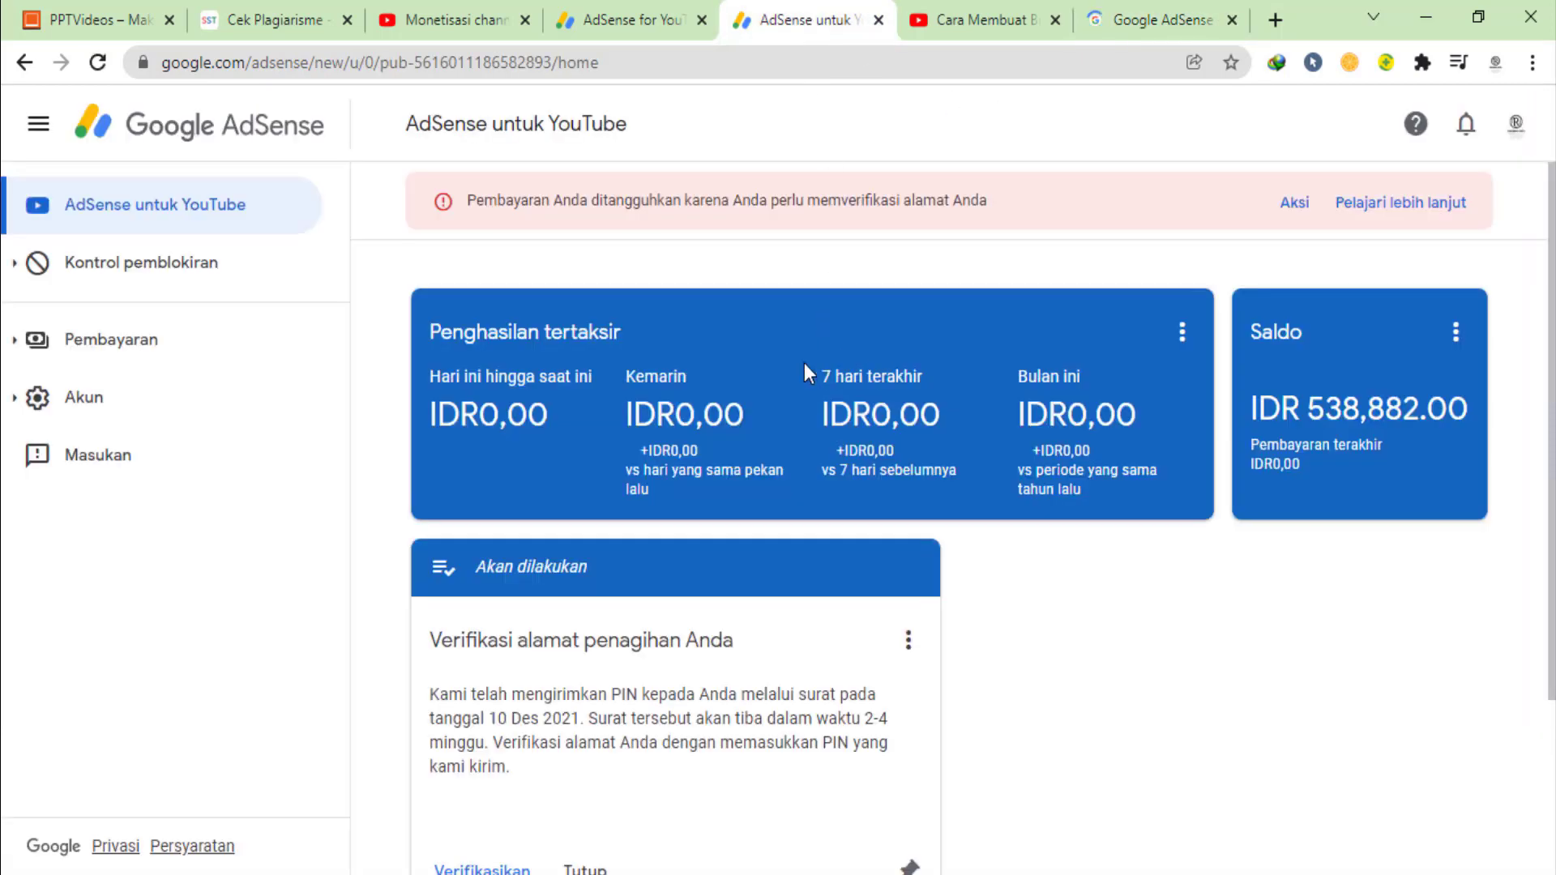
left_click(877, 20)
left_click_drag(811, 20, 98, 20)
Compare the English and Indonesian AdSense dashboards and close the English one
left_click(803, 19)
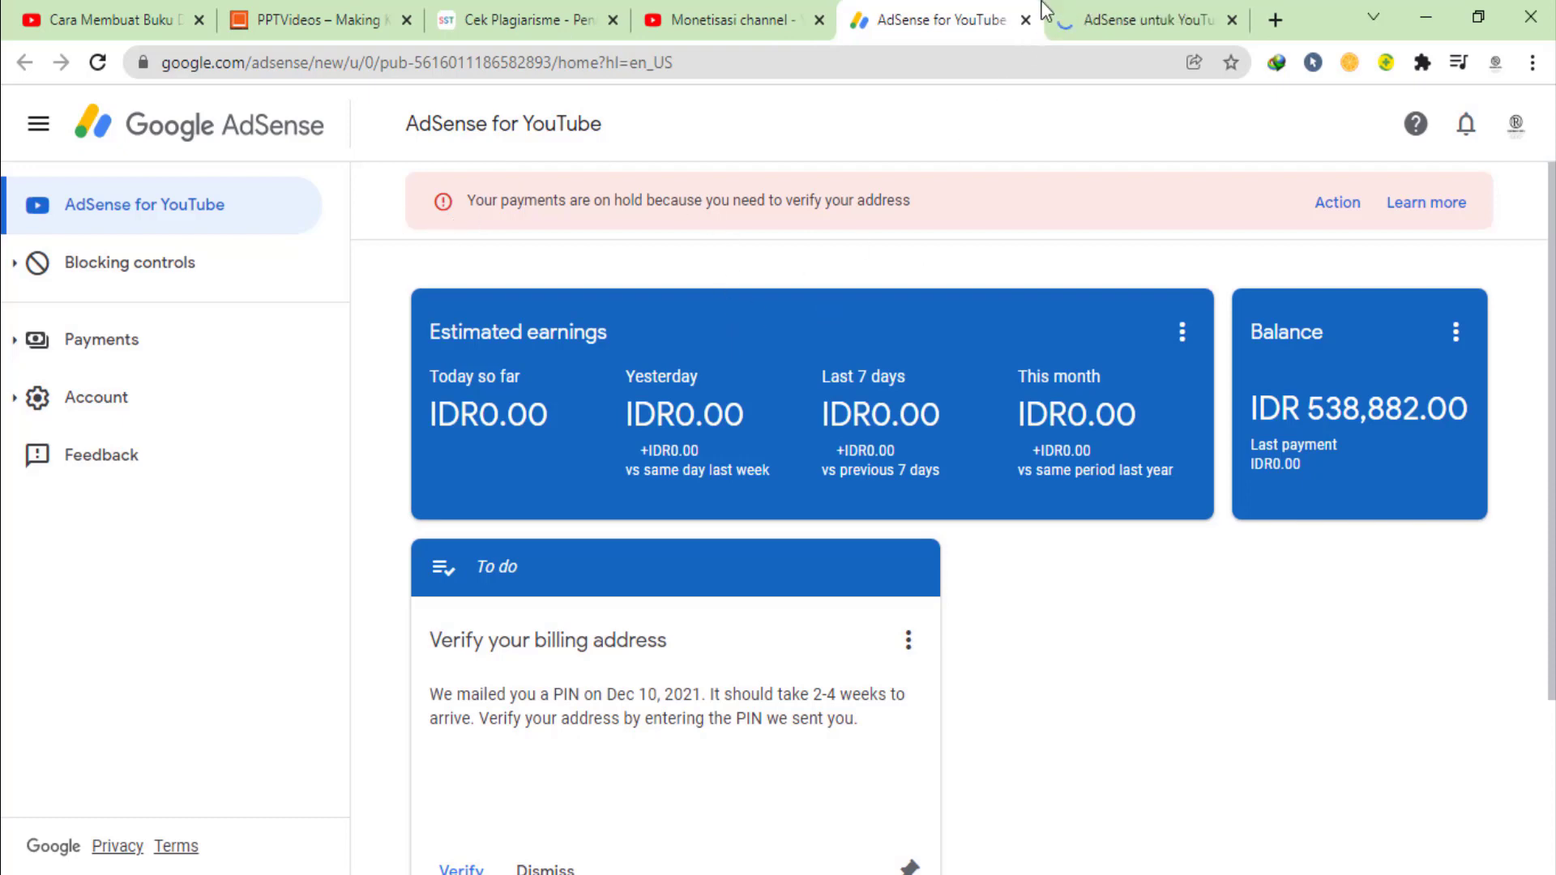
left_click(1113, 11)
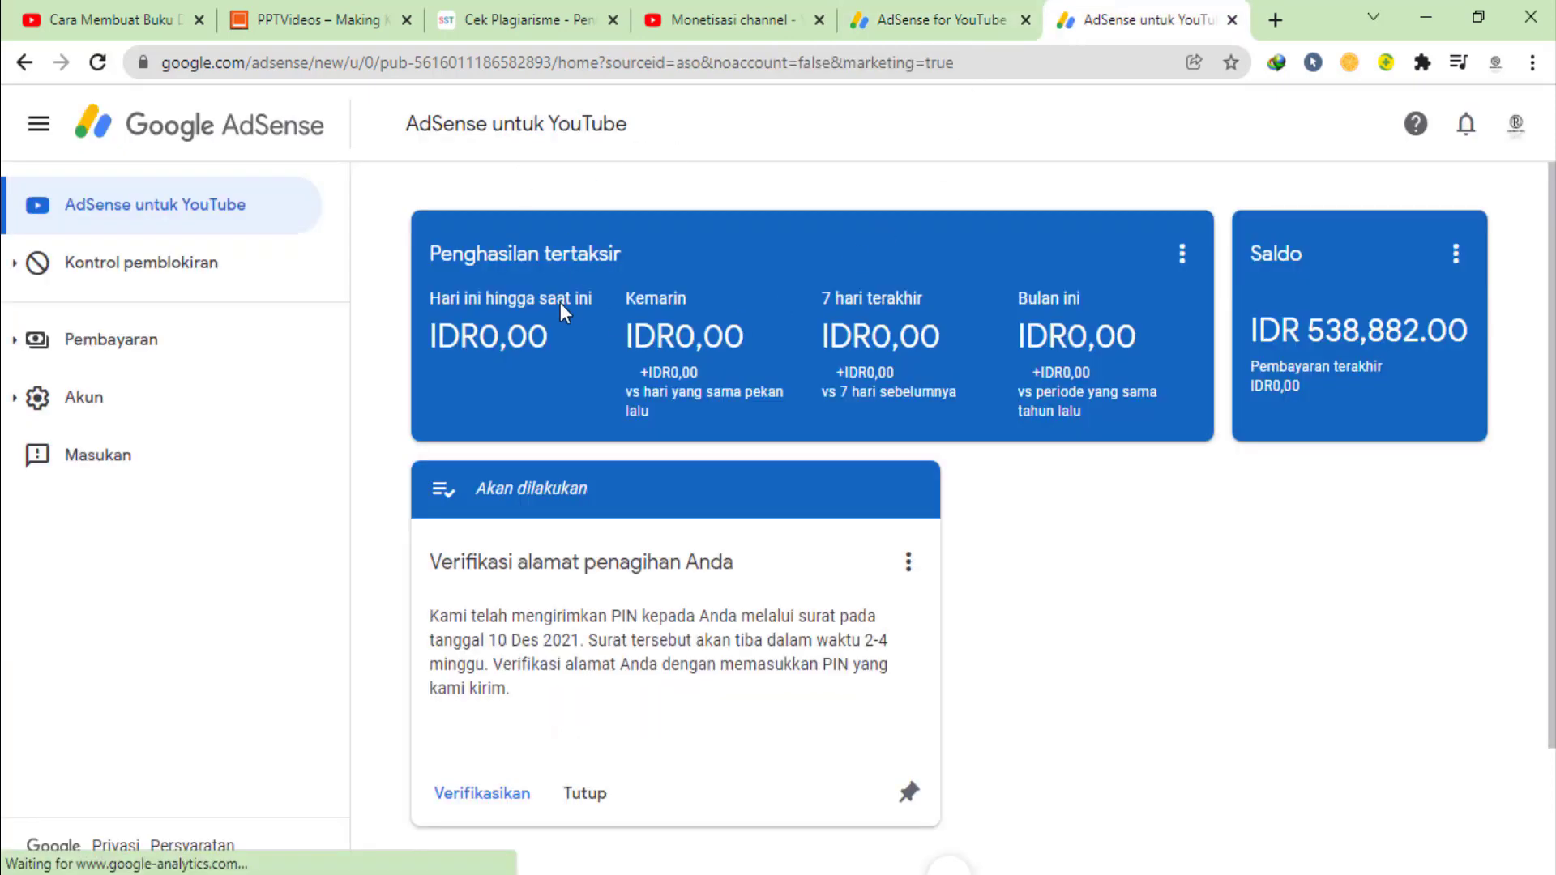
left_click(907, 7)
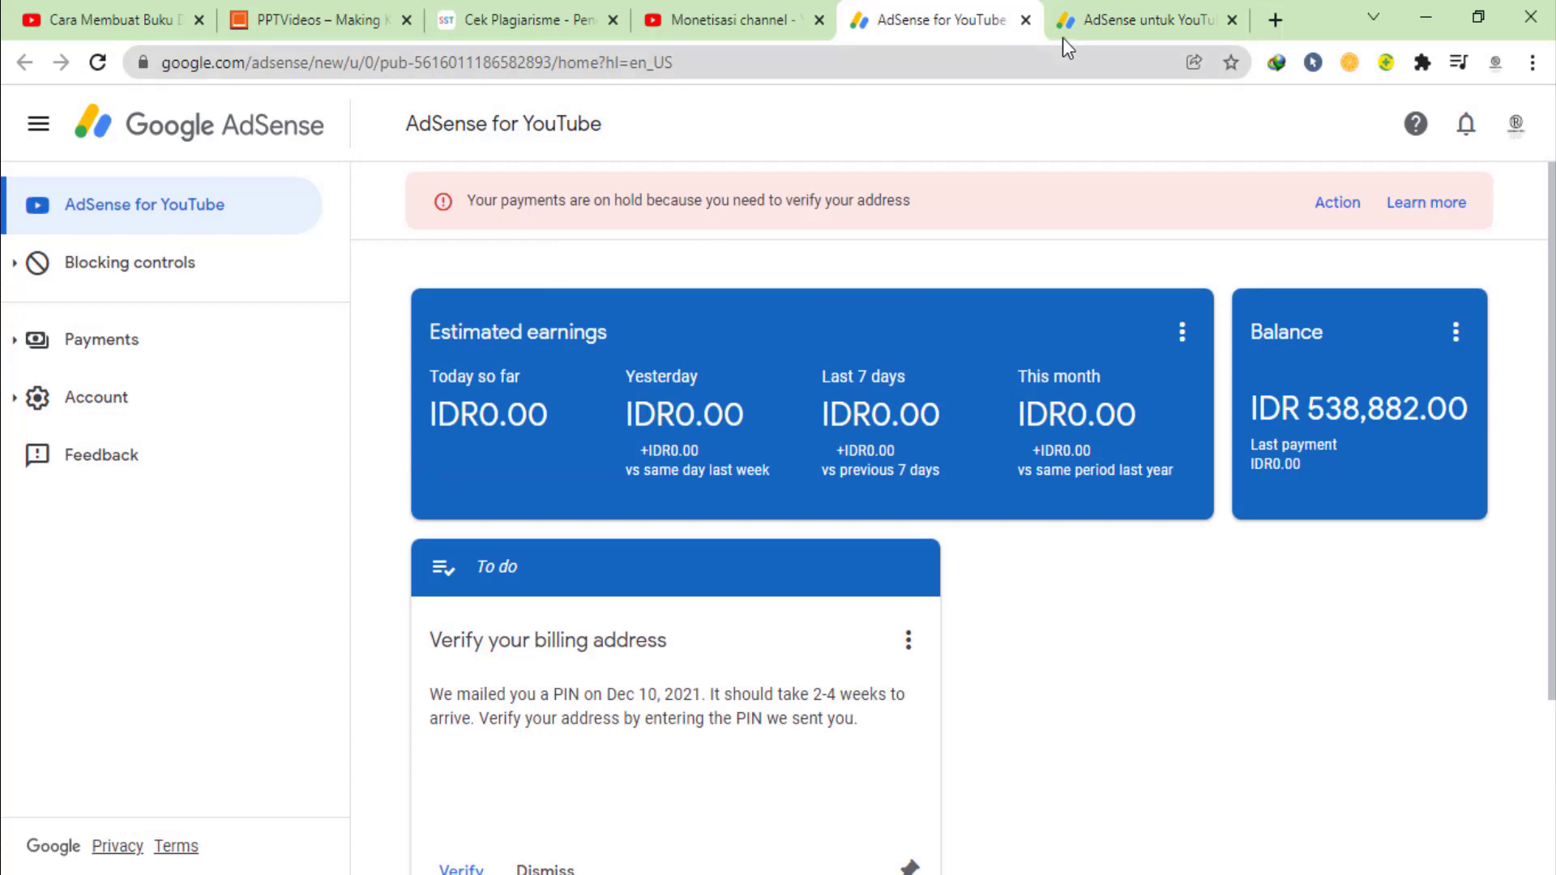
left_click(1025, 20)
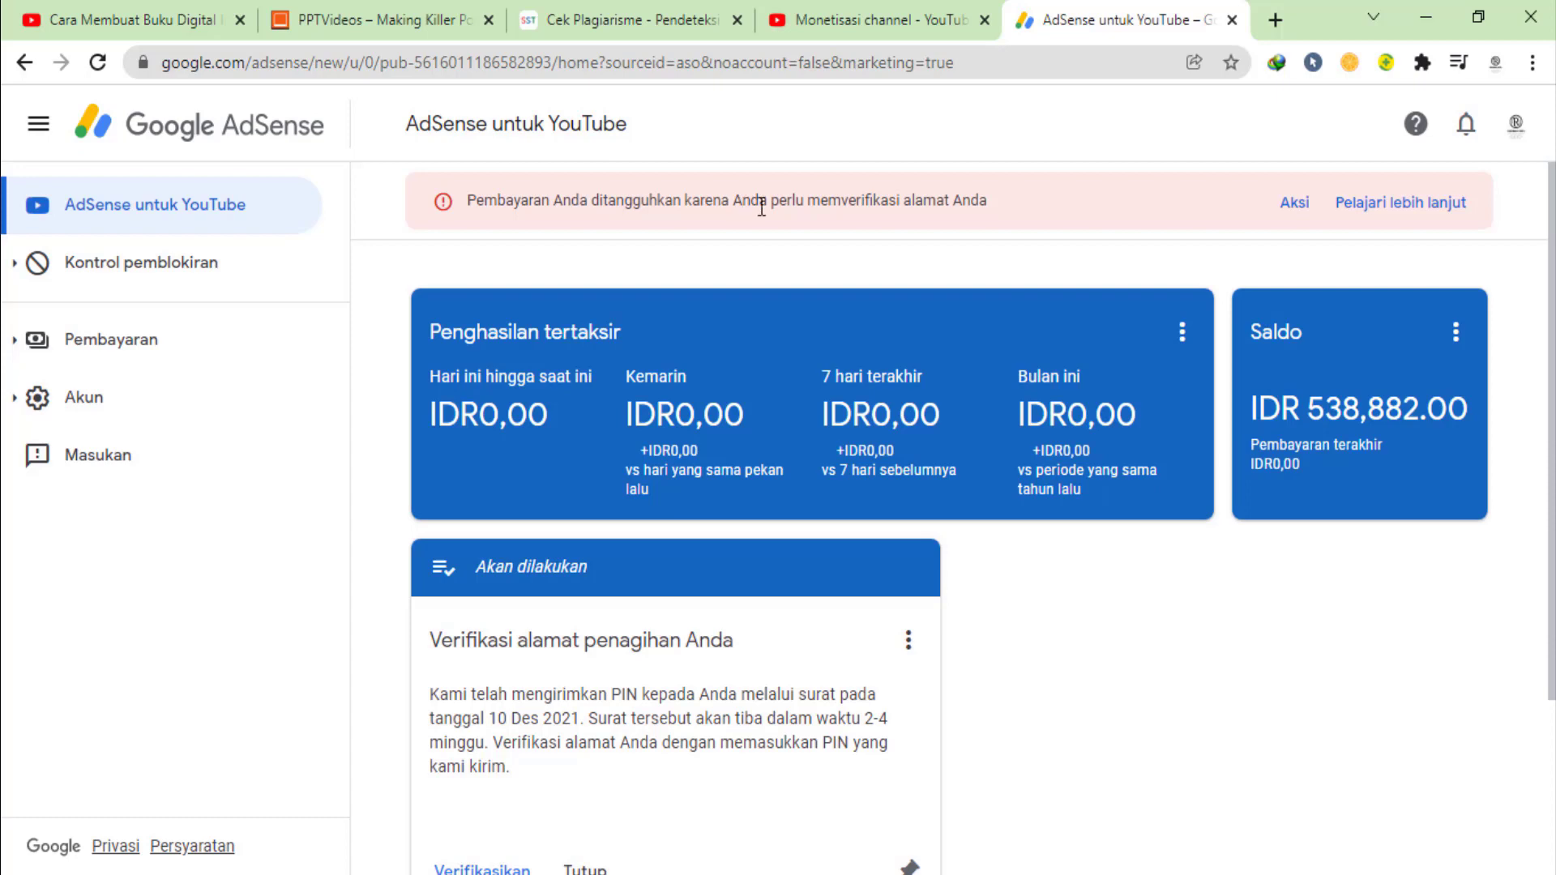
Reopen AdSense from the monetisation page, then close the duplicate English tab, keeping the Indonesian dashboard
left_click(871, 19)
left_click(1221, 646)
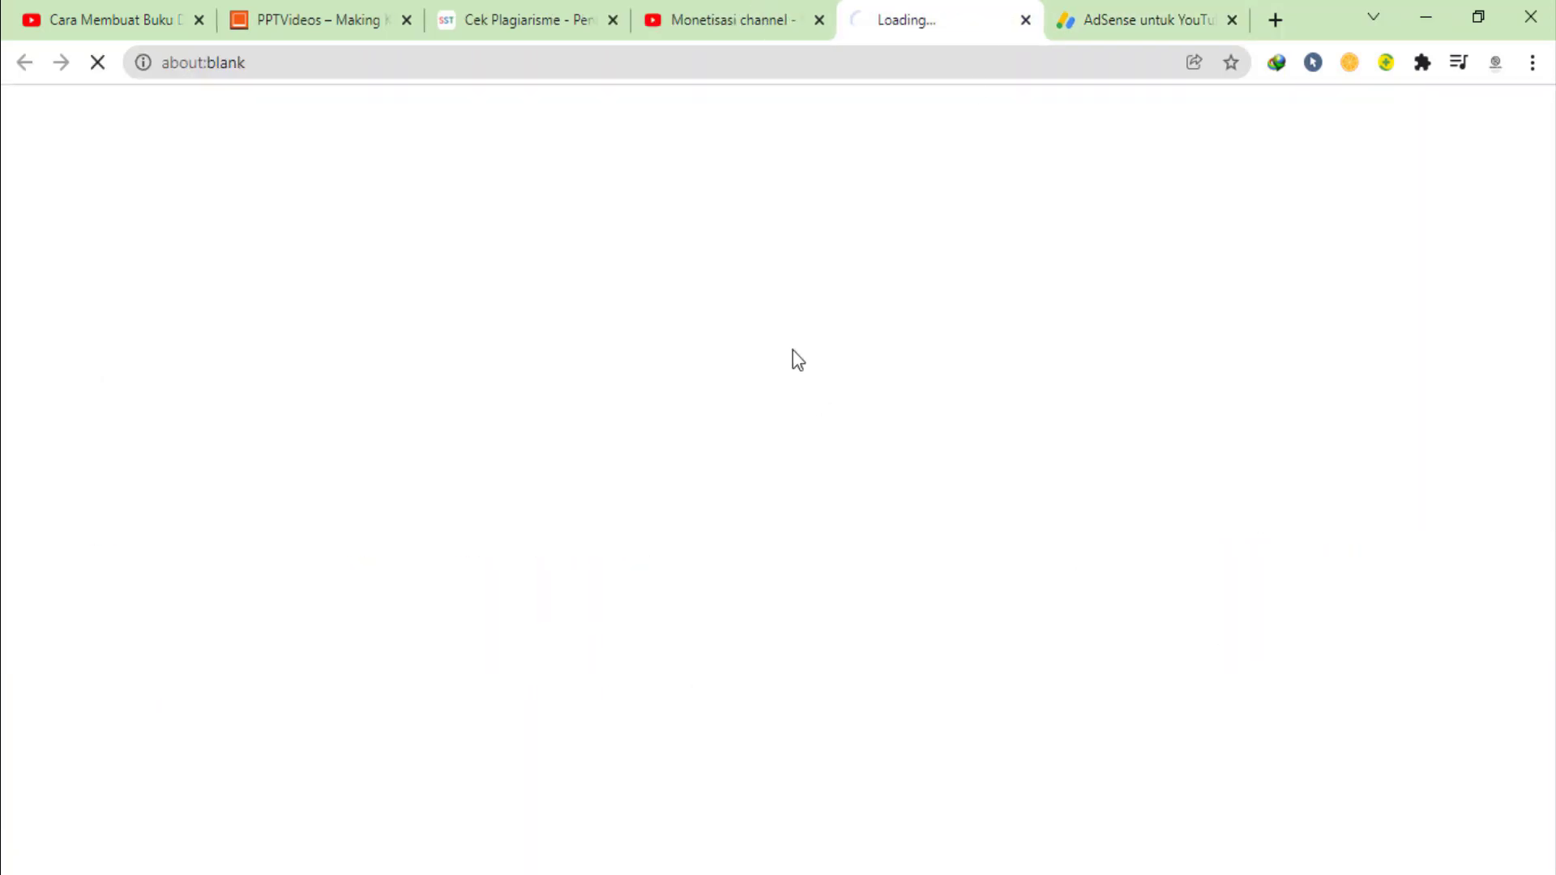
left_click(1146, 20)
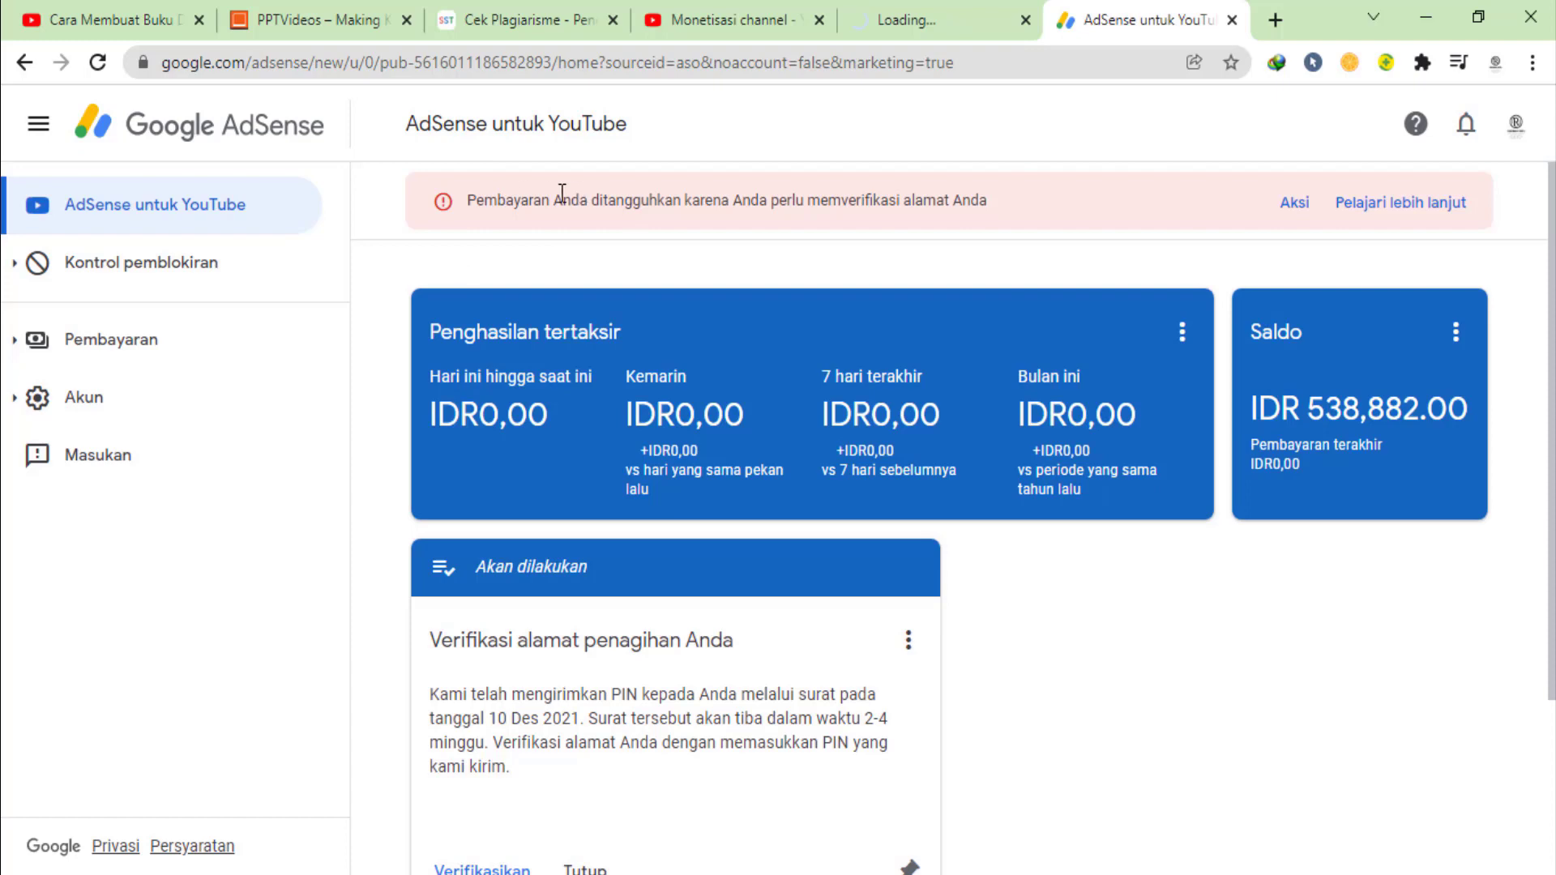
left_click(920, 22)
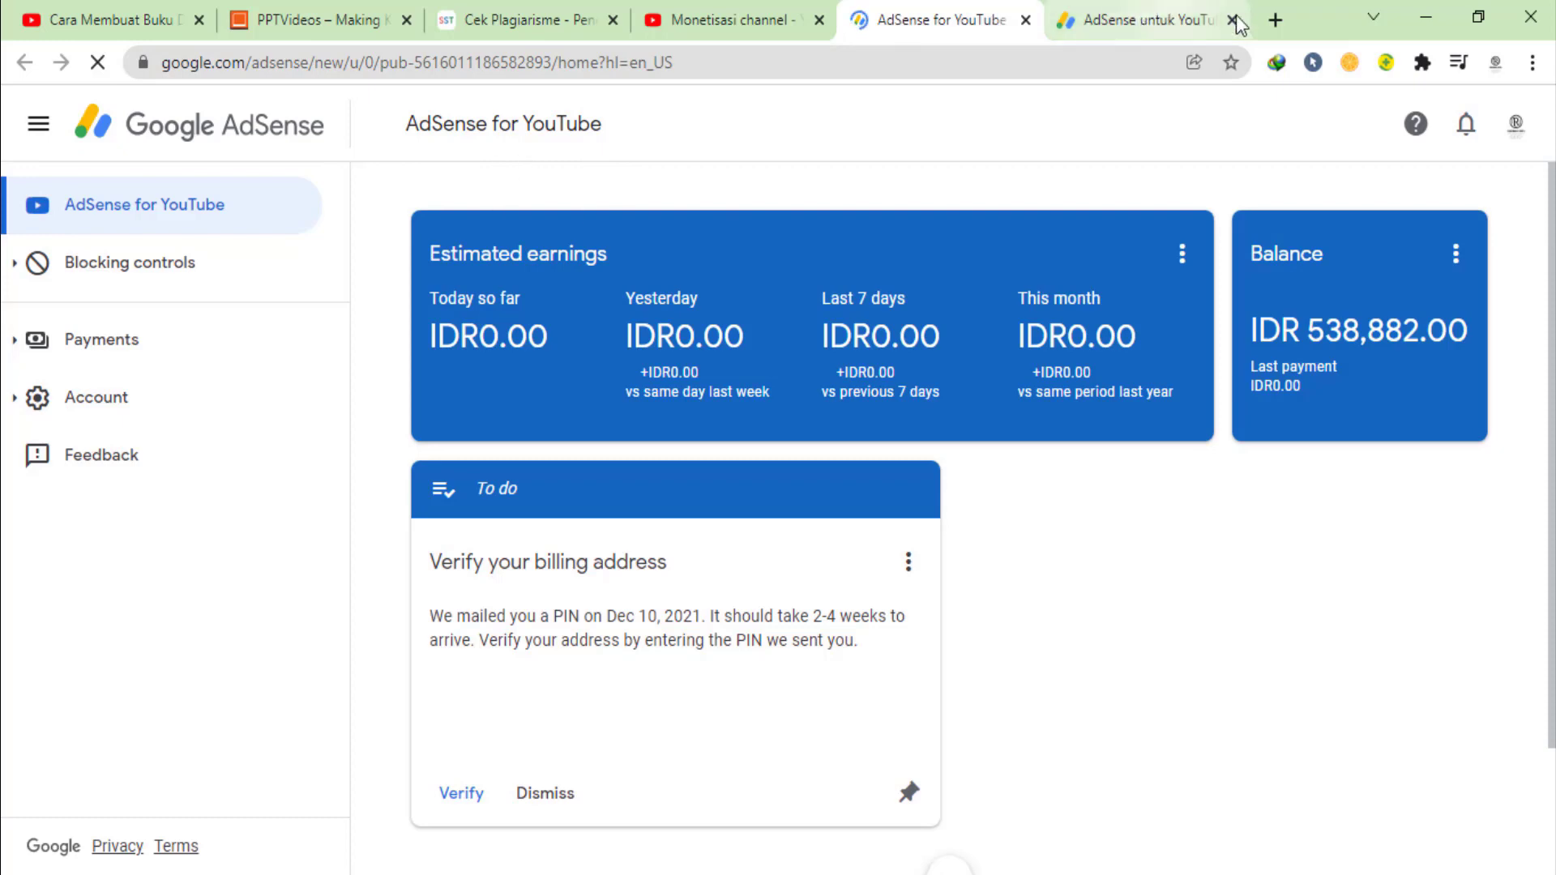
left_click(1105, 8)
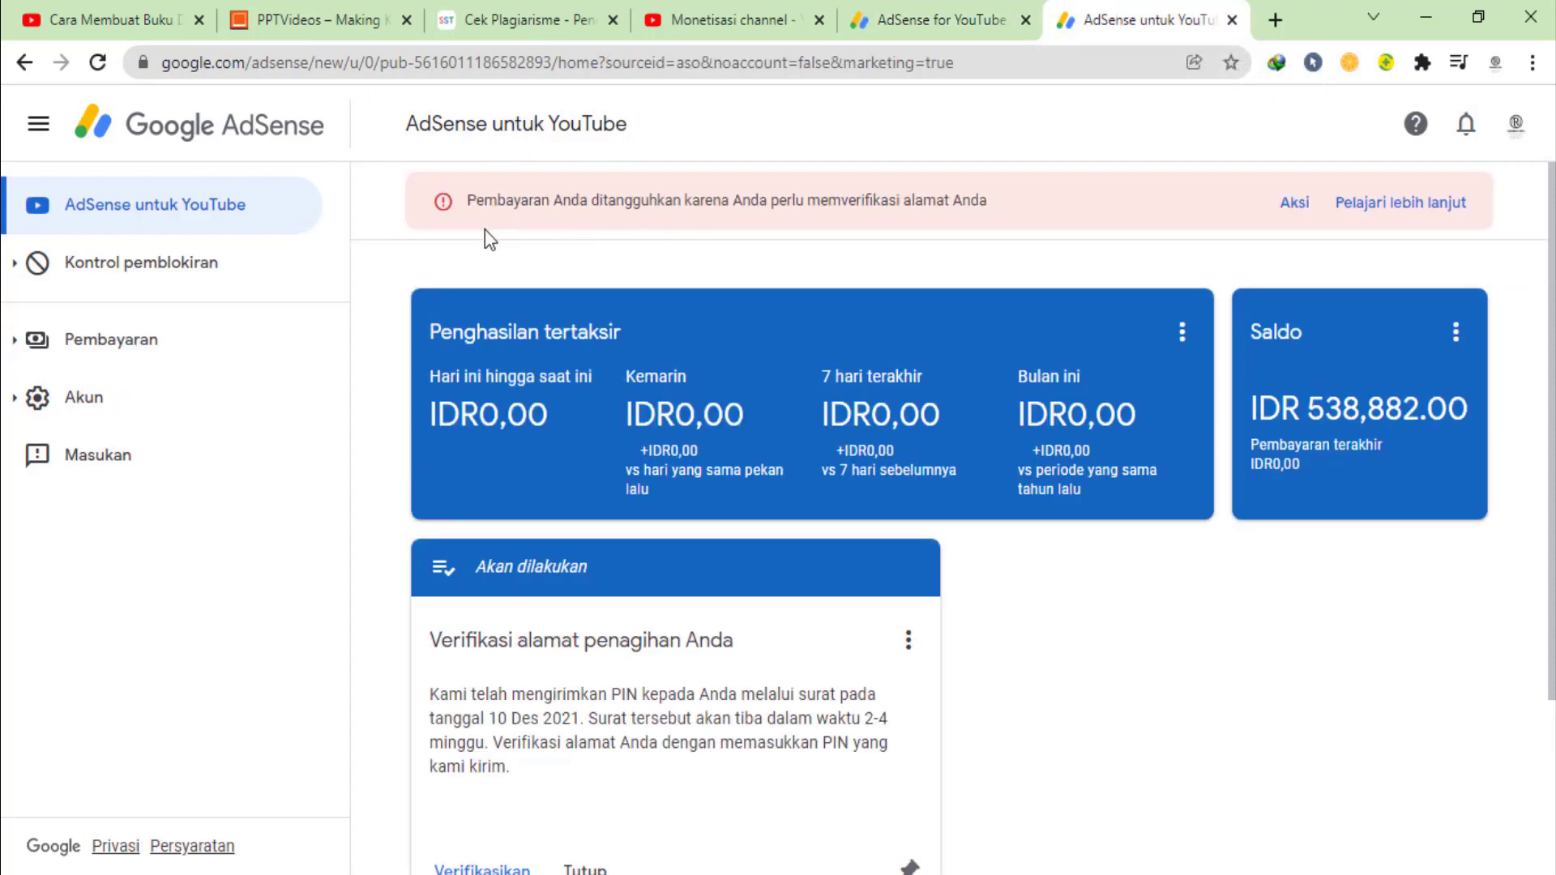
left_click(897, 18)
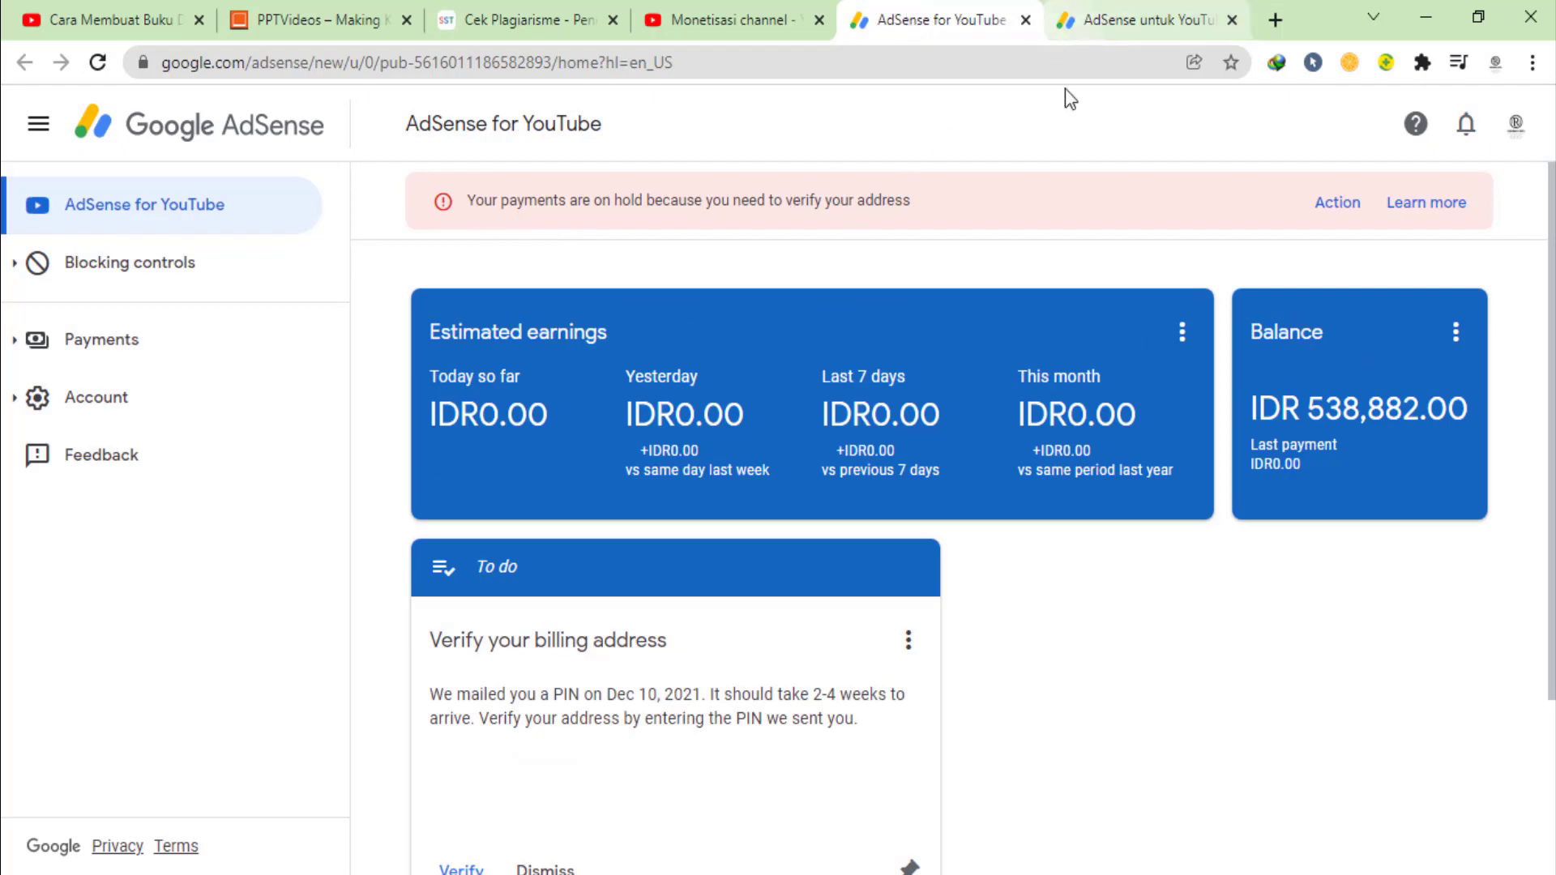
left_click(1025, 21)
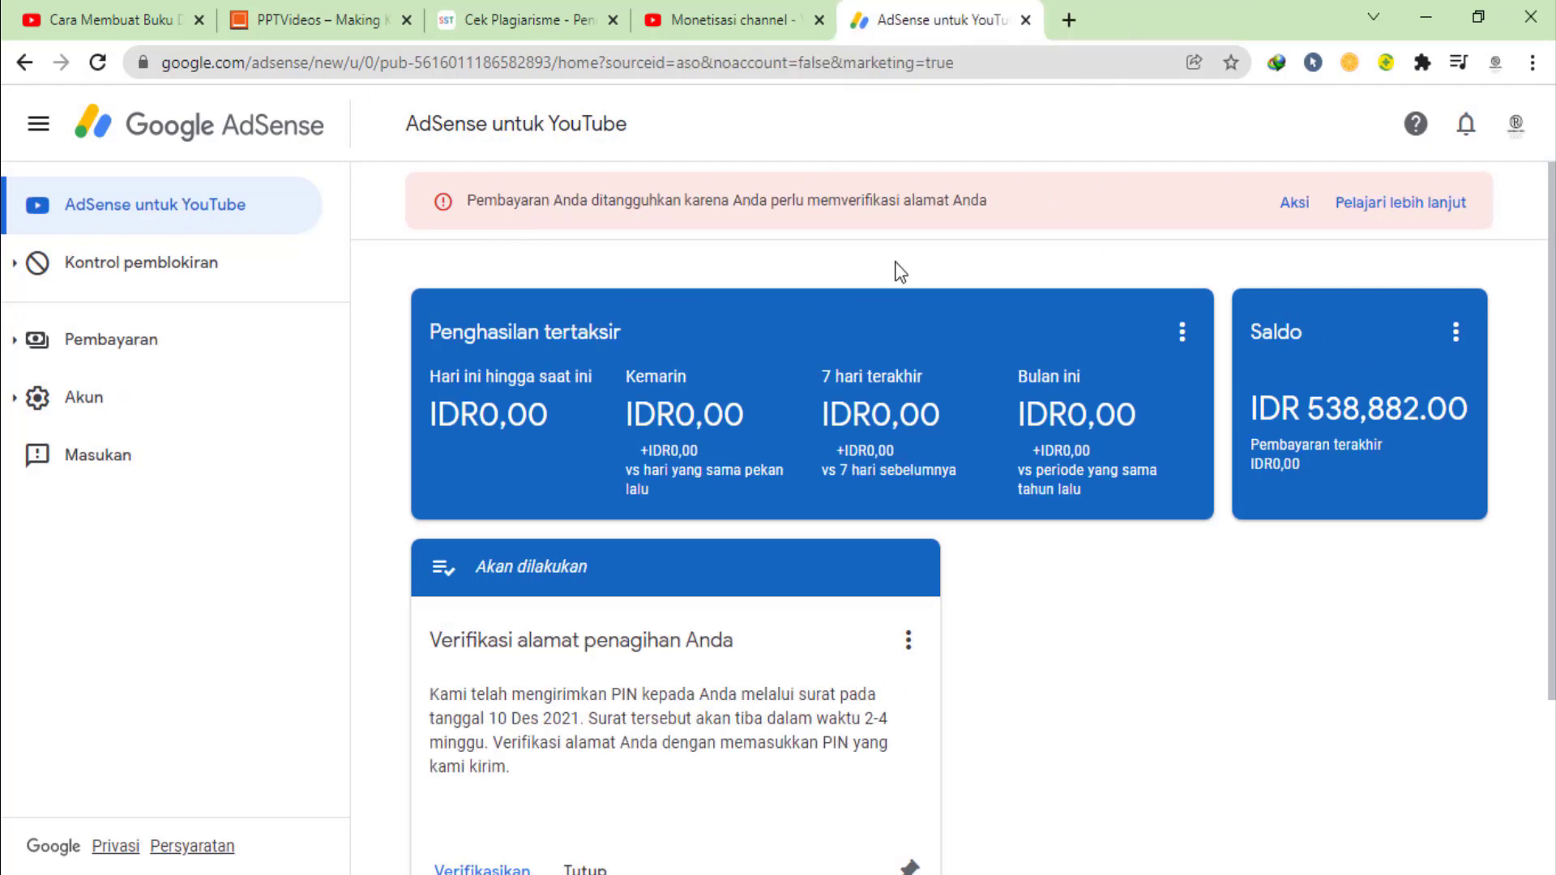
scroll(707, 540, "down", 3)
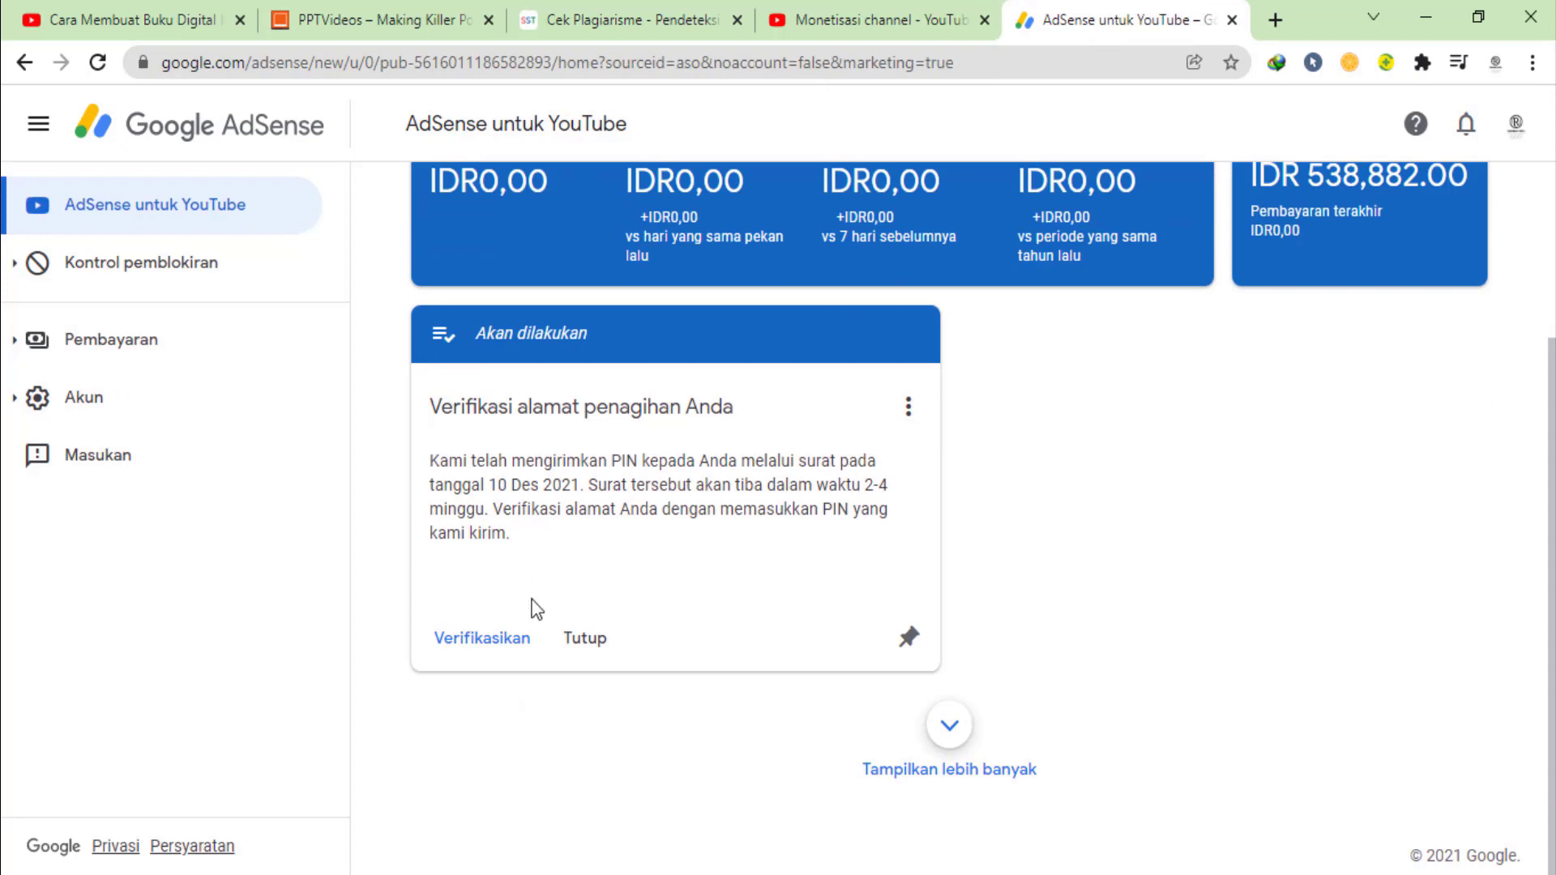
Check the billing address verification's pending PIN field, then return to the AdSense home dashboard
left_click(478, 638)
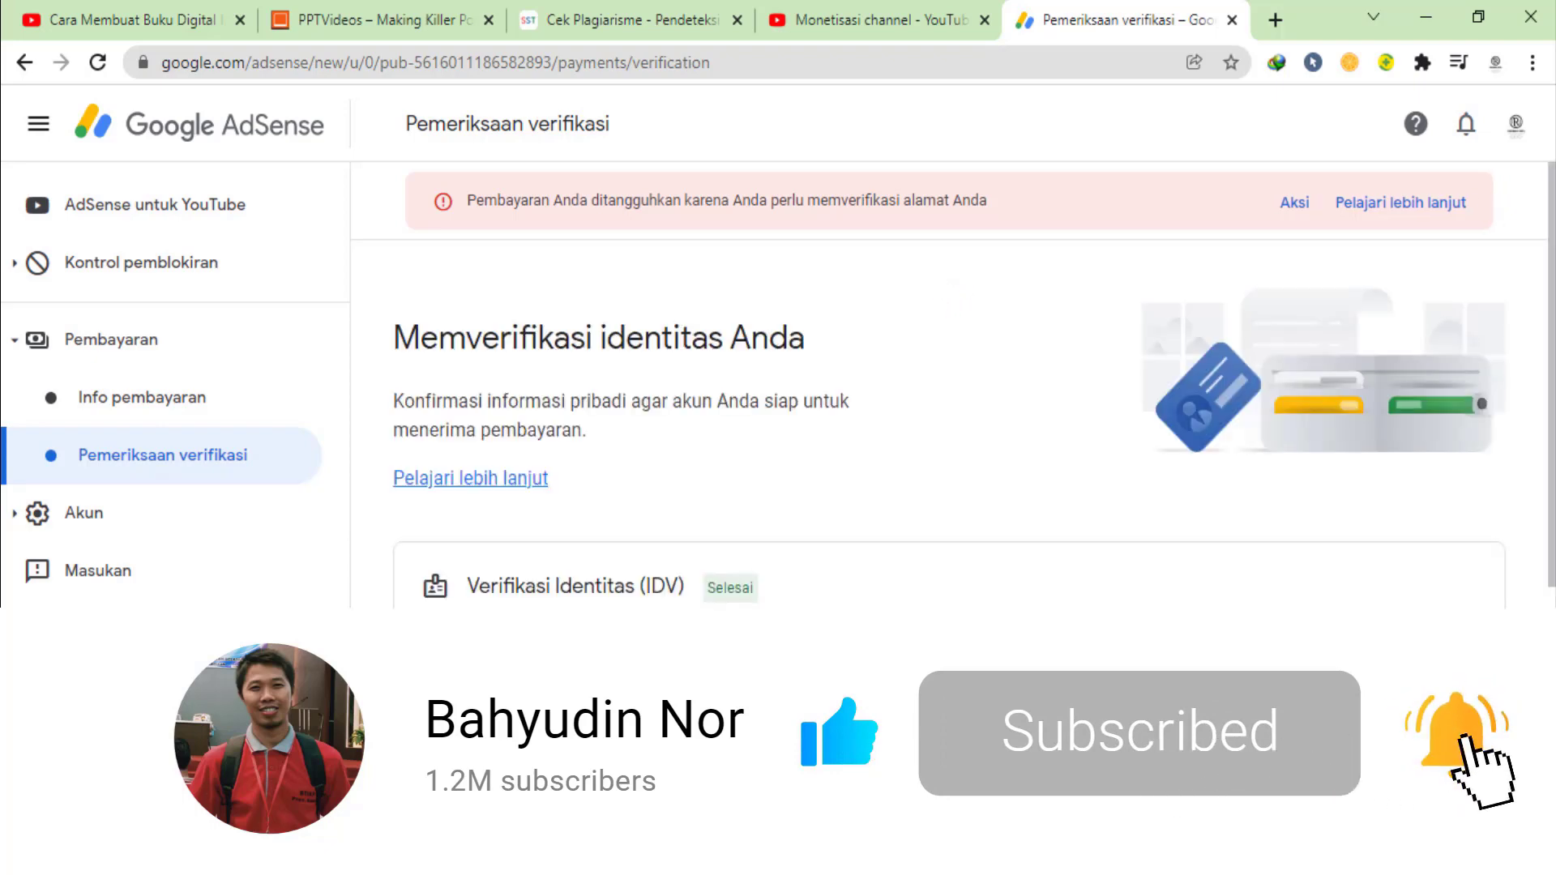
scroll(948, 389, "down", 2)
scroll(334, 493, "up", 2)
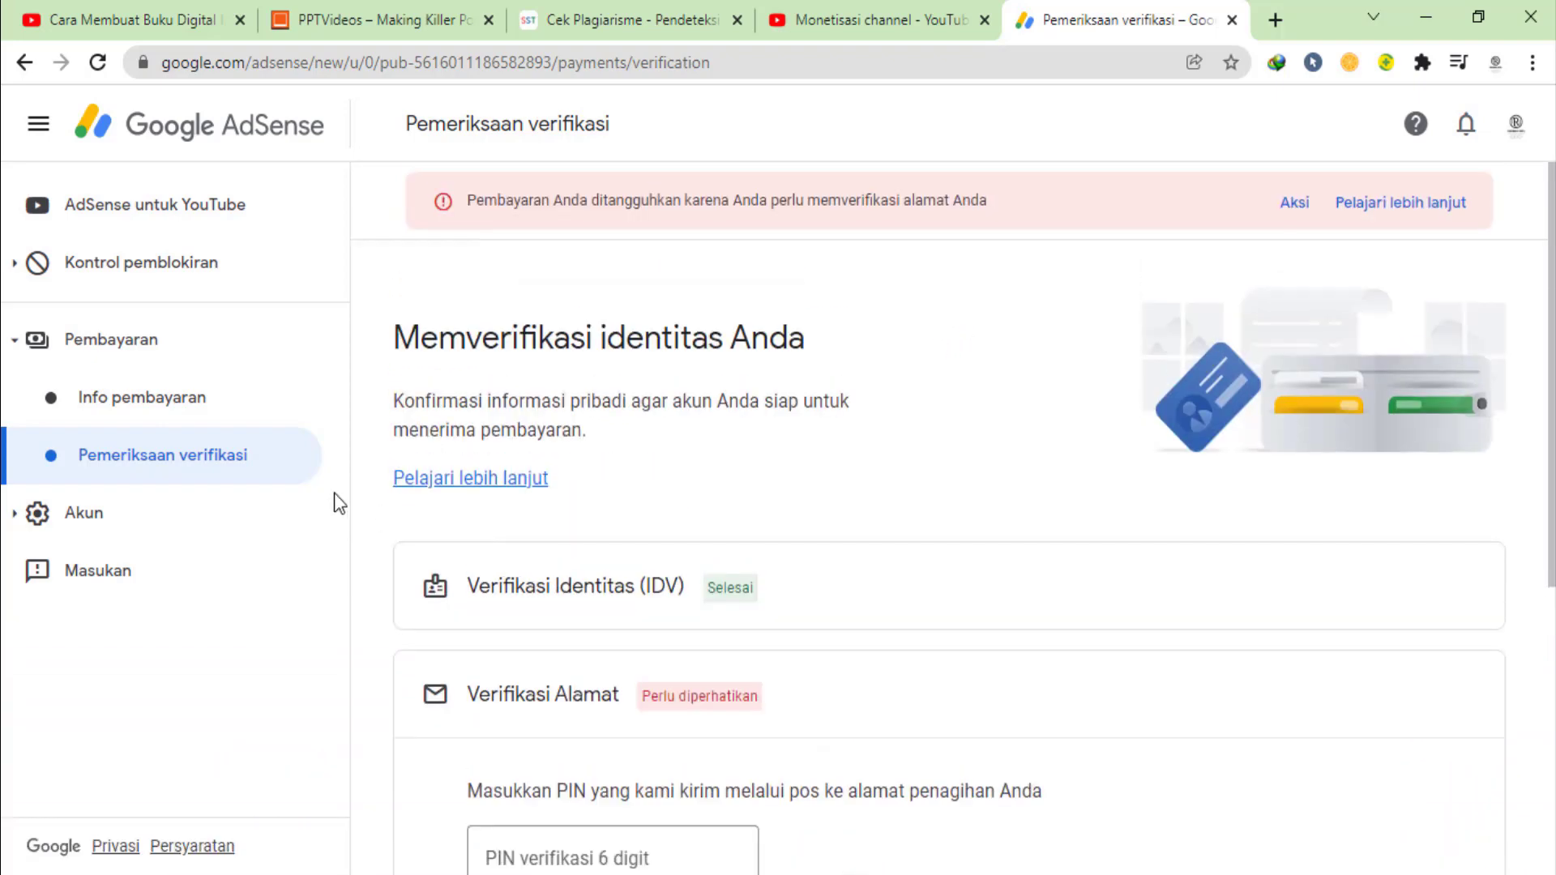
left_click(192, 217)
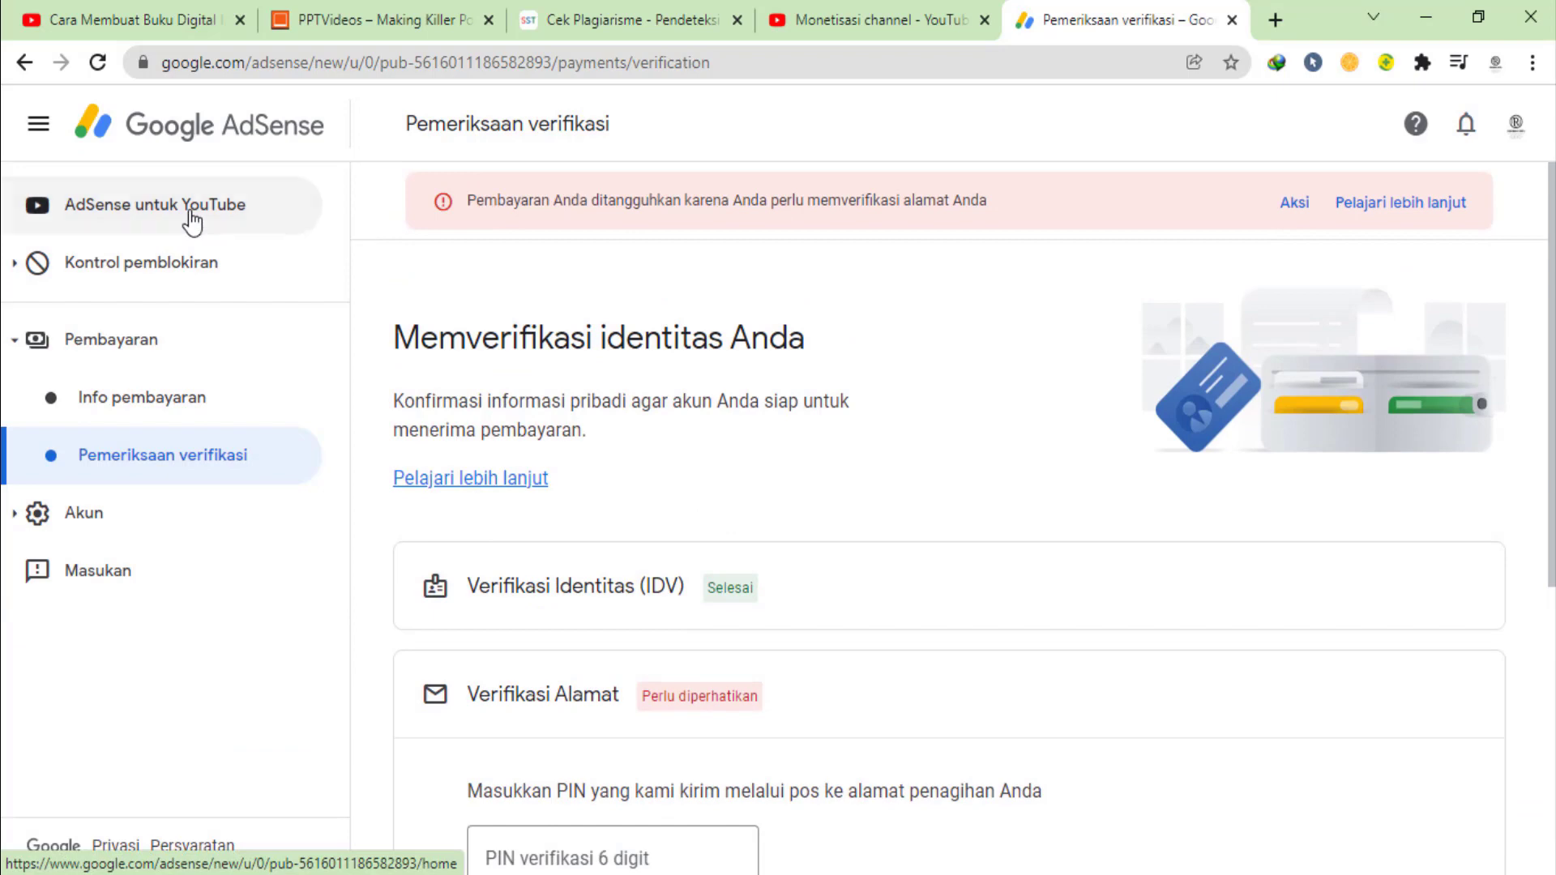
Review the verification checks from the payment-hold notice, then go to Info pembayaran
left_click(1297, 205)
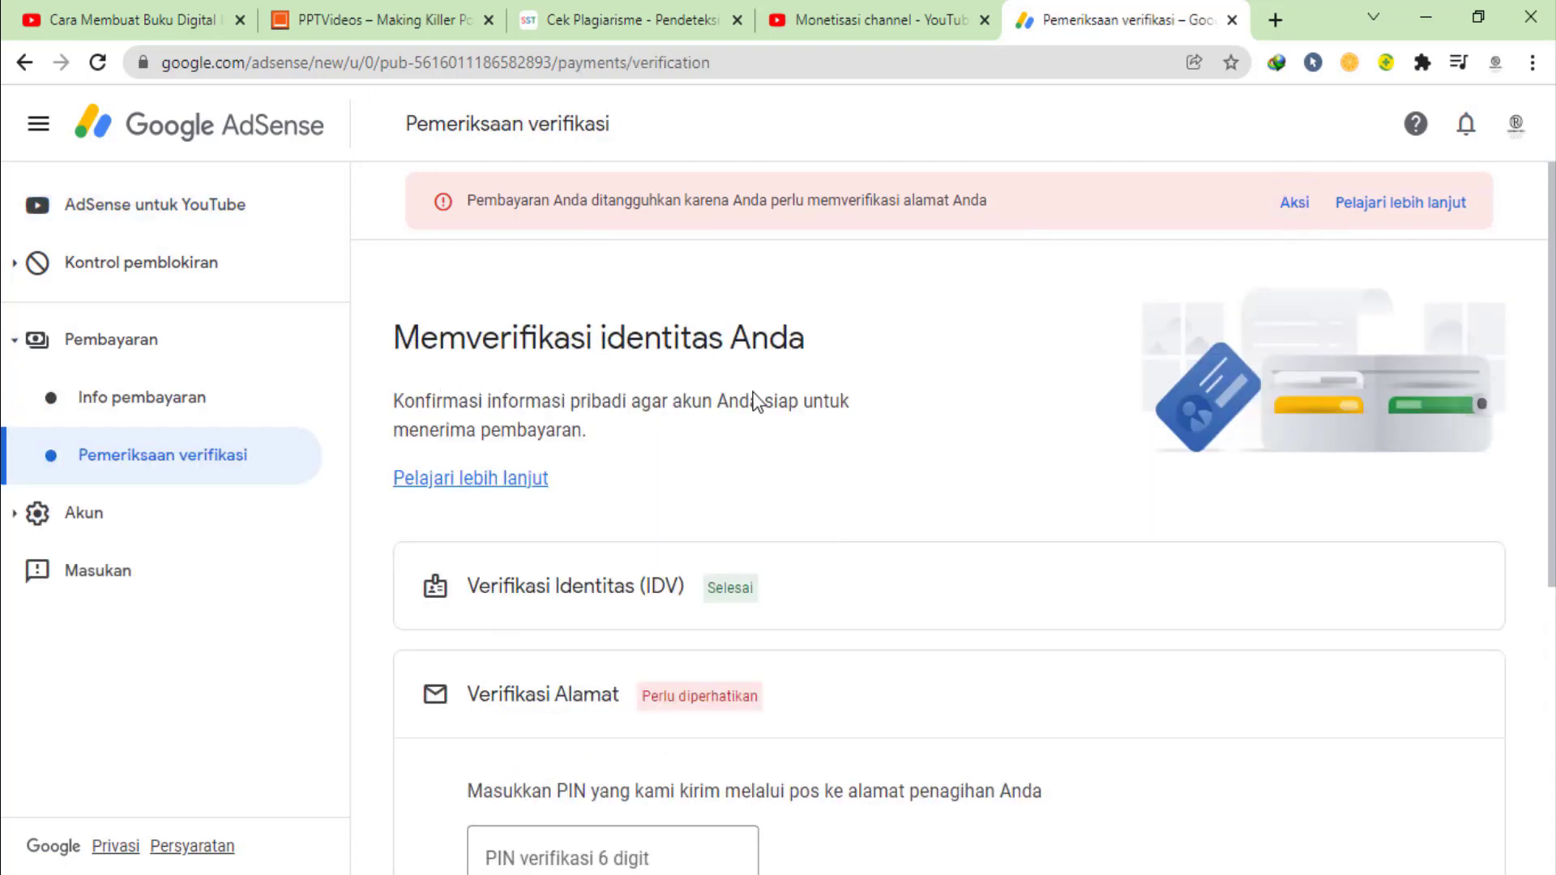
scroll(783, 400, "down", 2)
scroll(788, 441, "up", 2)
scroll(691, 554, "down", 3)
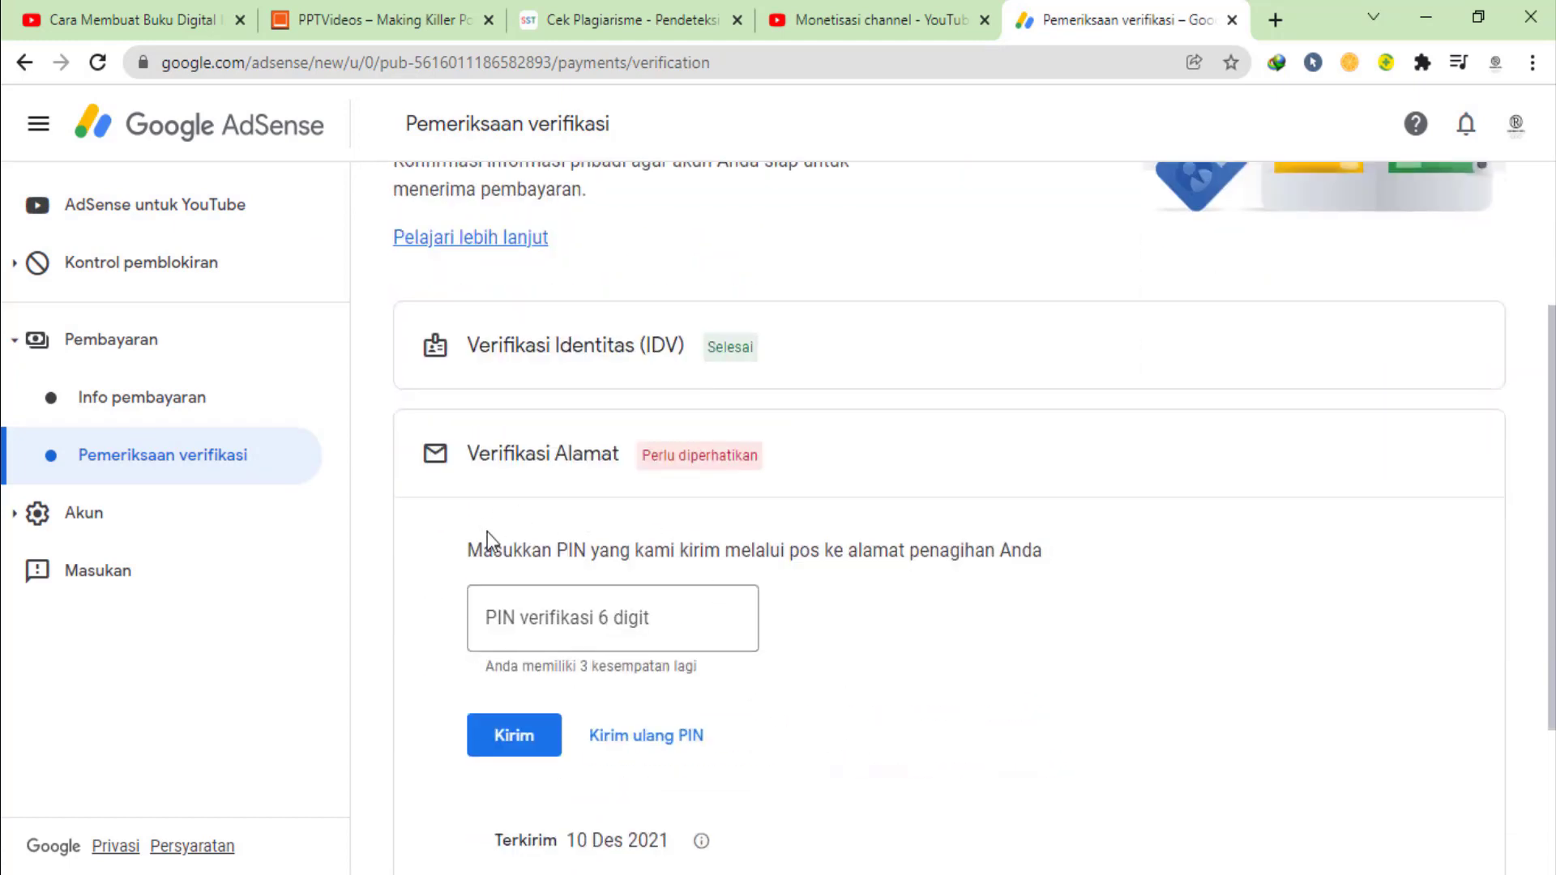
scroll(729, 581, "up", 3)
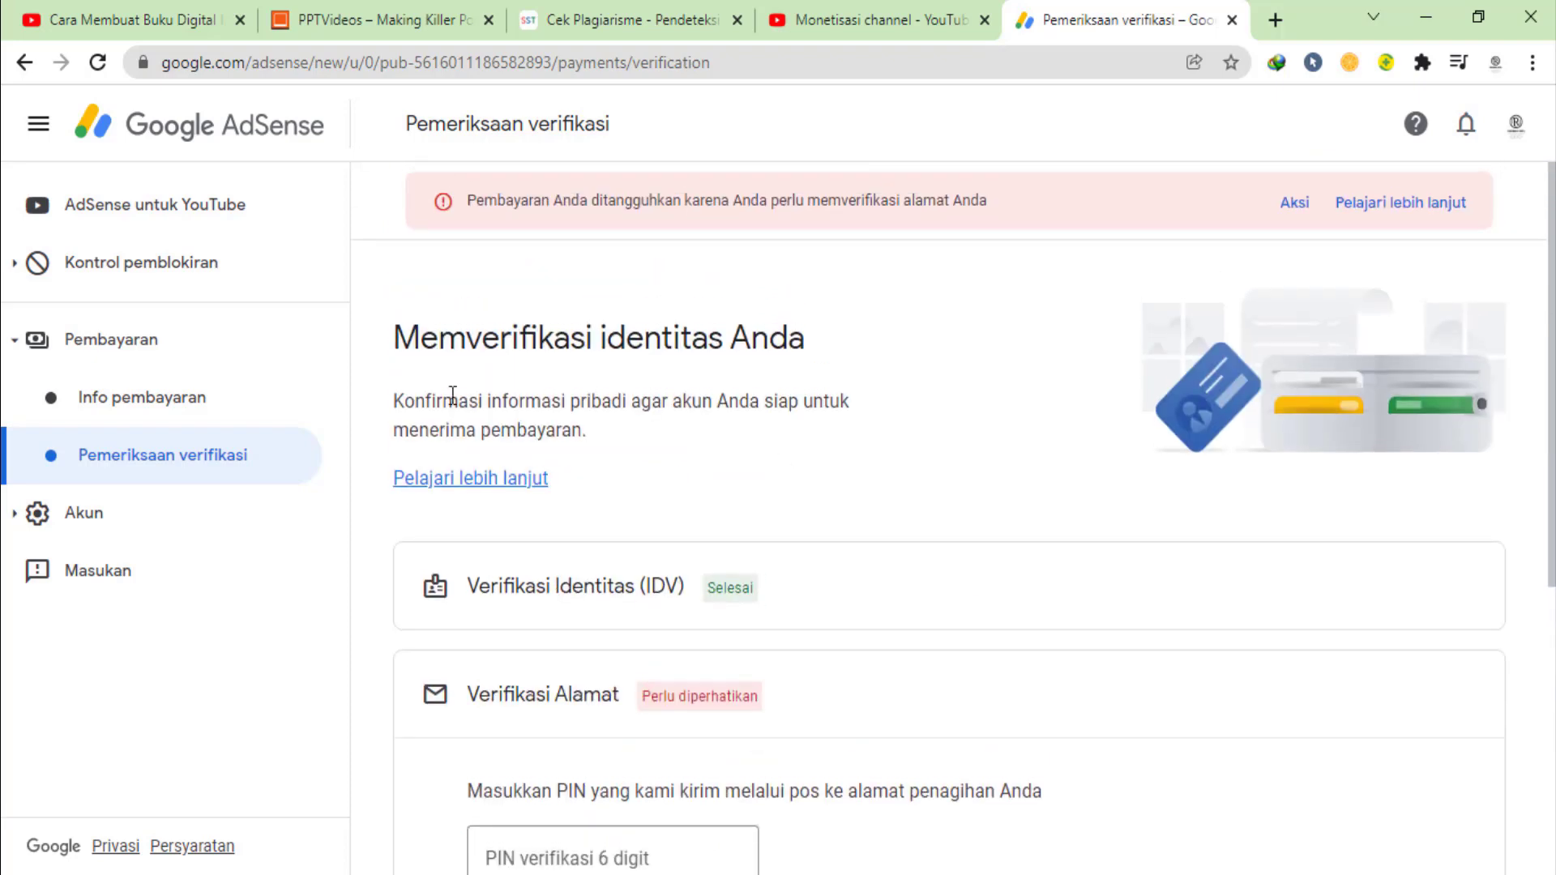
left_click(180, 413)
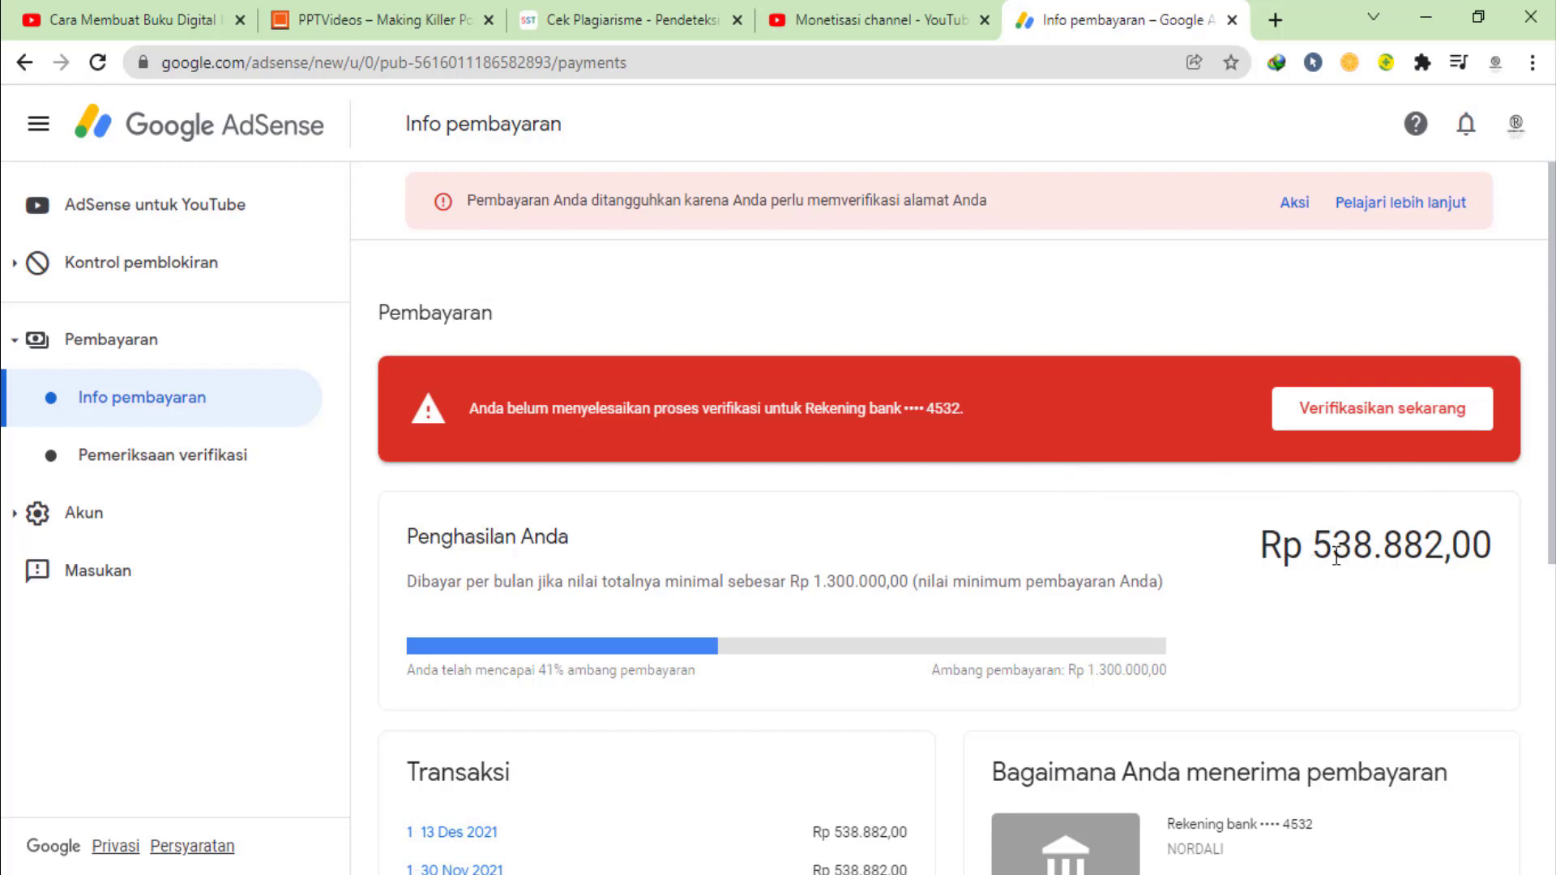
Scroll Info pembayaran to the payment method card and go to 'Kelola metode pembayaran'
scroll(1227, 549, "down", 5)
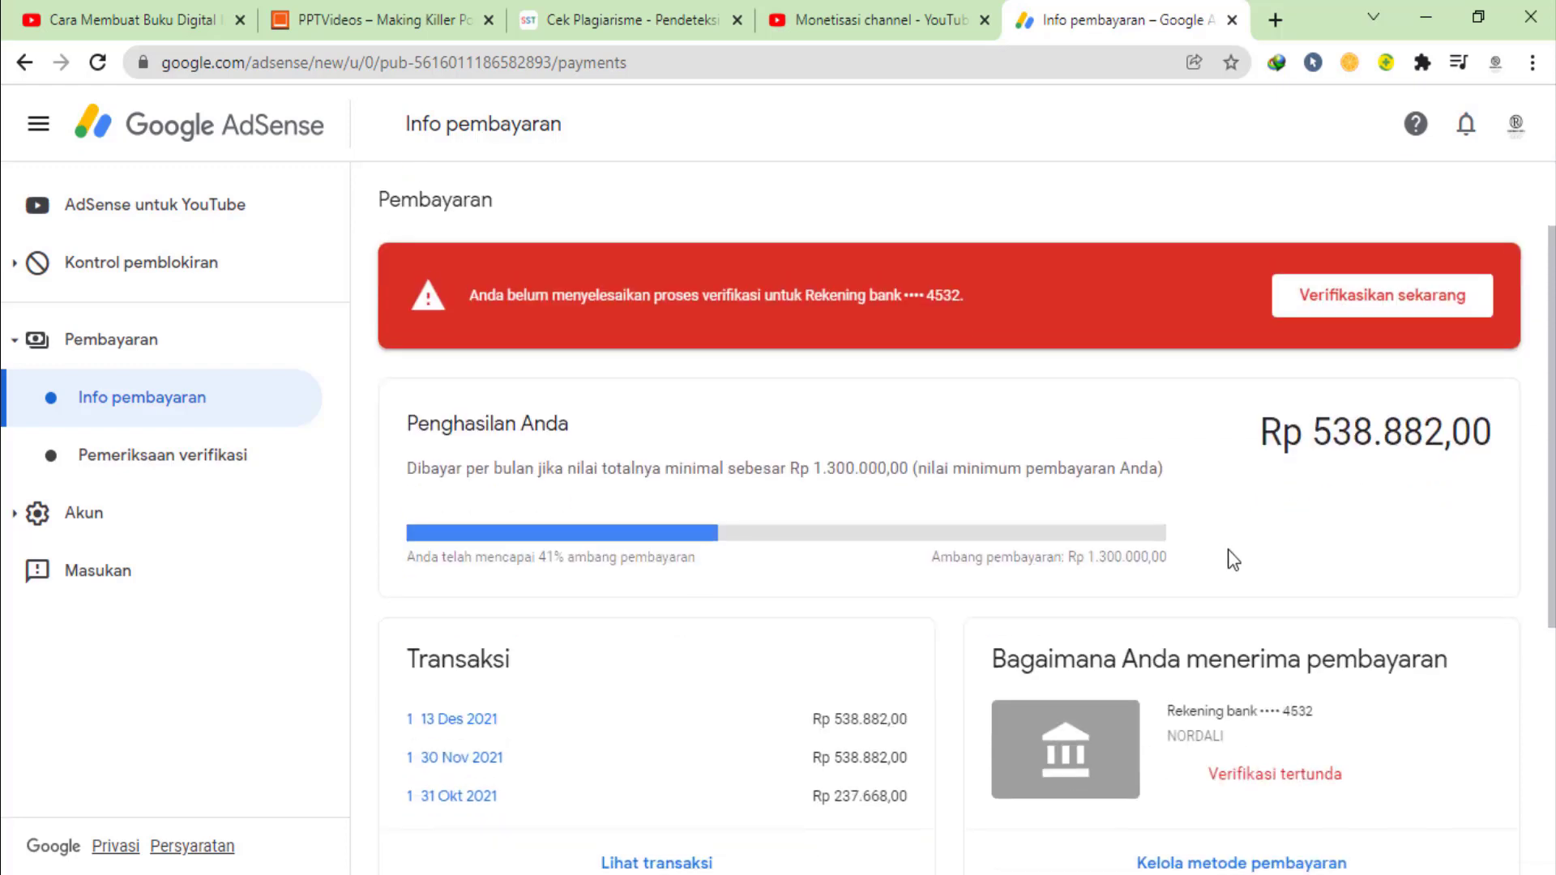
scroll(1269, 529, "up", 5)
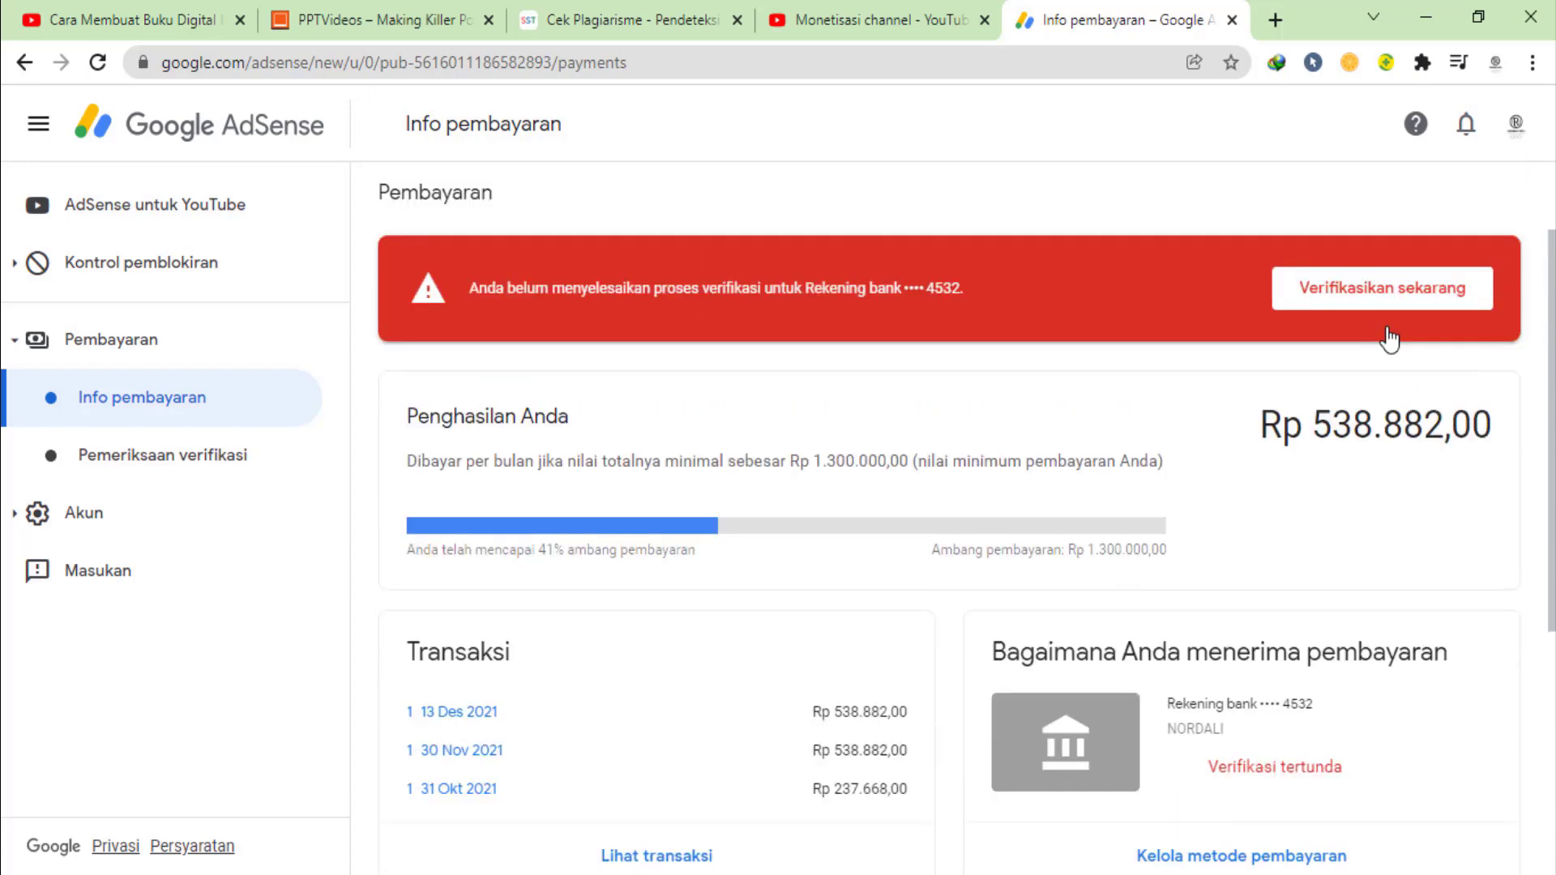
scroll(1323, 514, "down", 5)
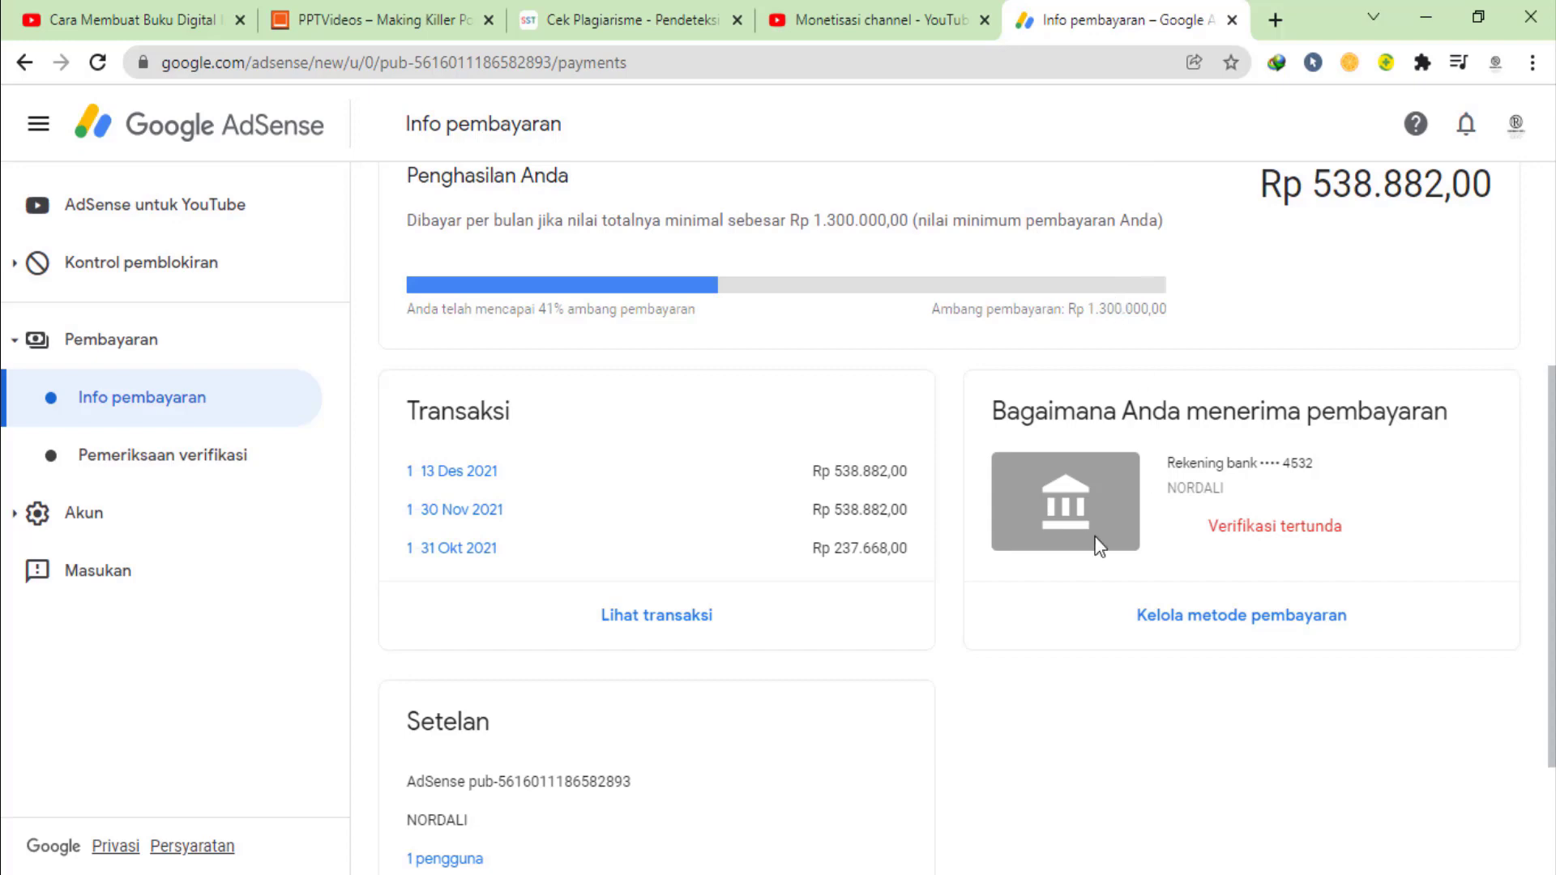
left_click(1233, 630)
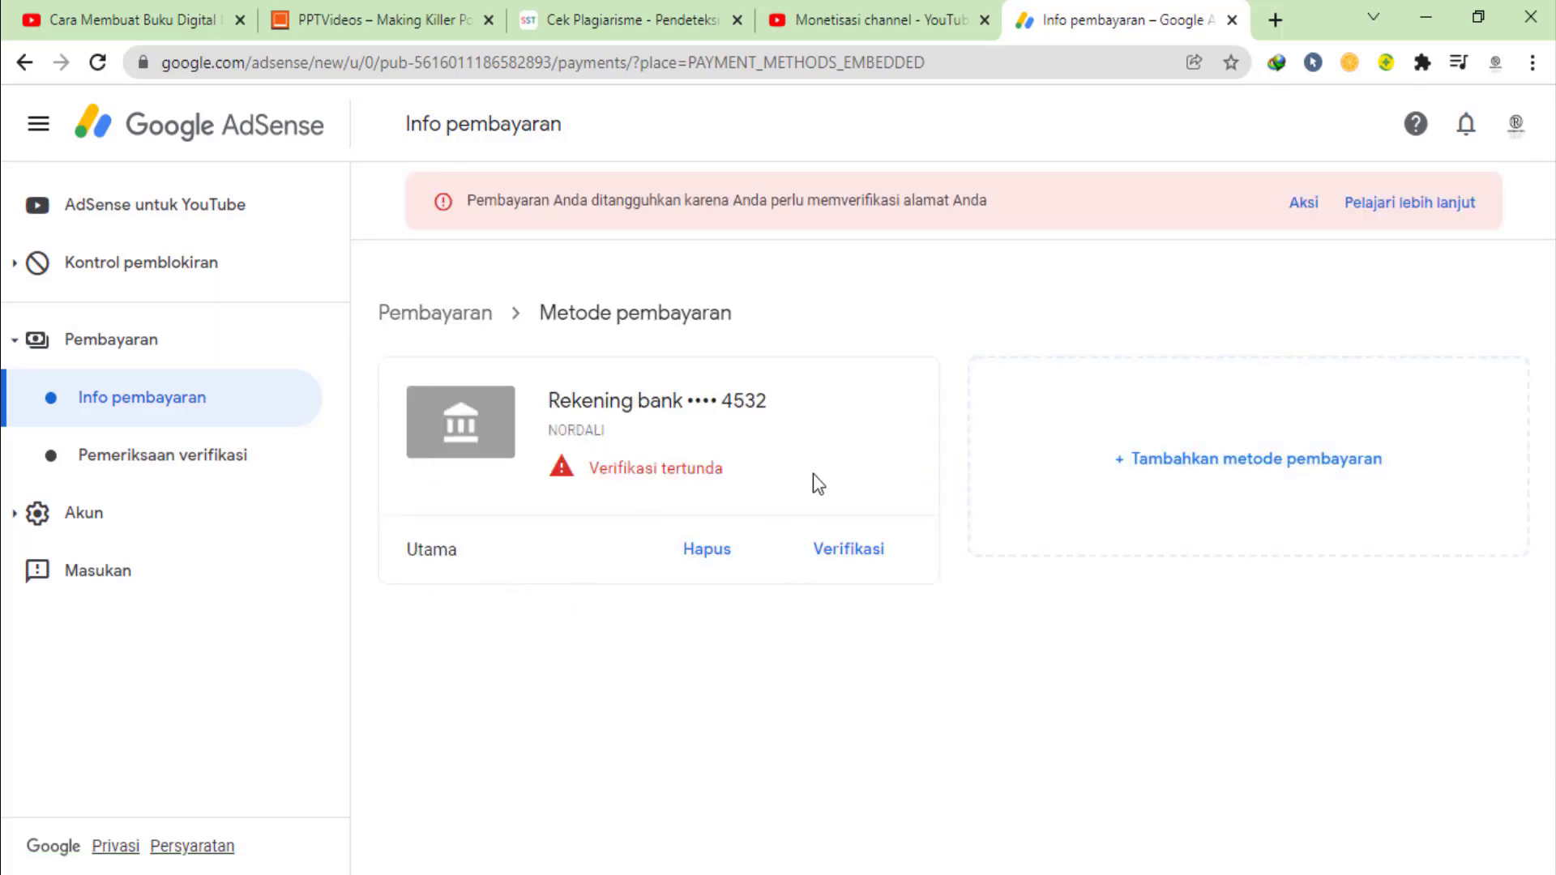
Start adding a bank account with ANZ PANIN BANK selected, leaving account name and number empty
left_click(1284, 479)
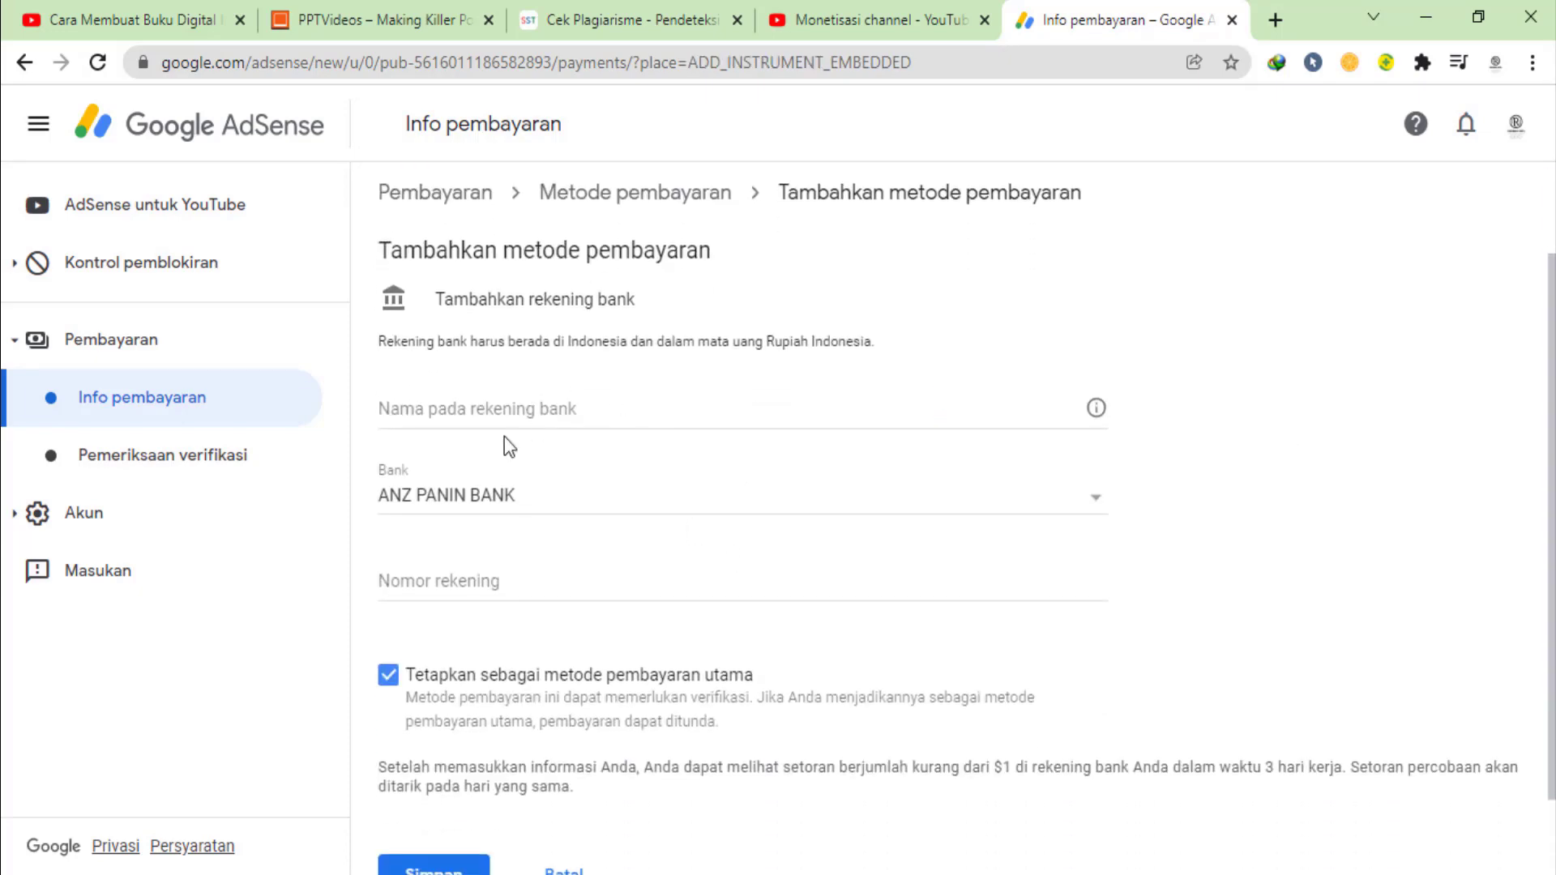
scroll(571, 430, "down", 2)
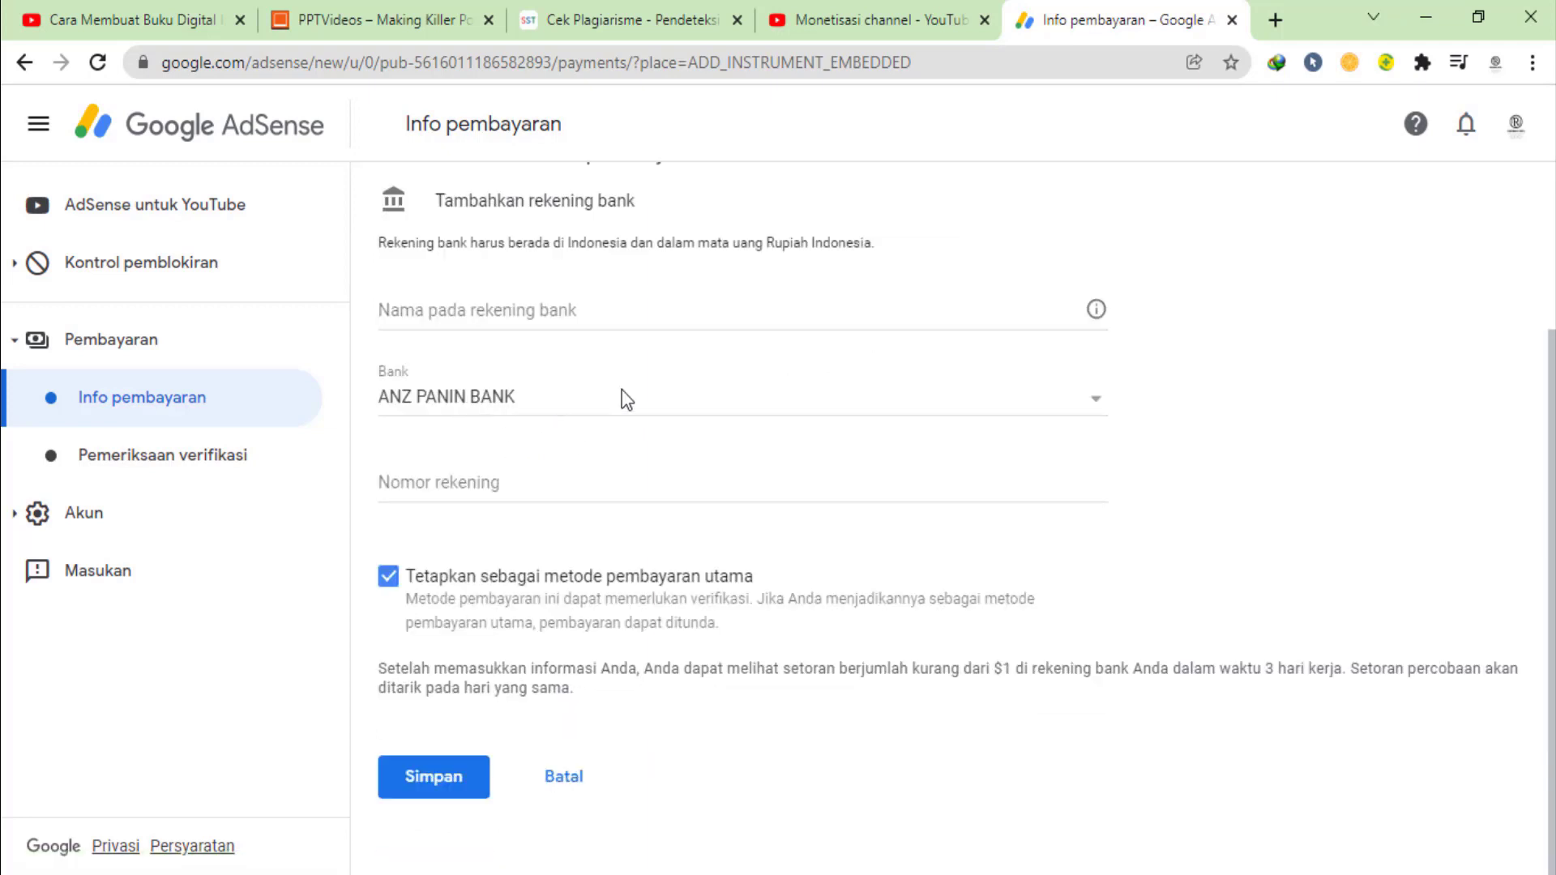
left_click(571, 404)
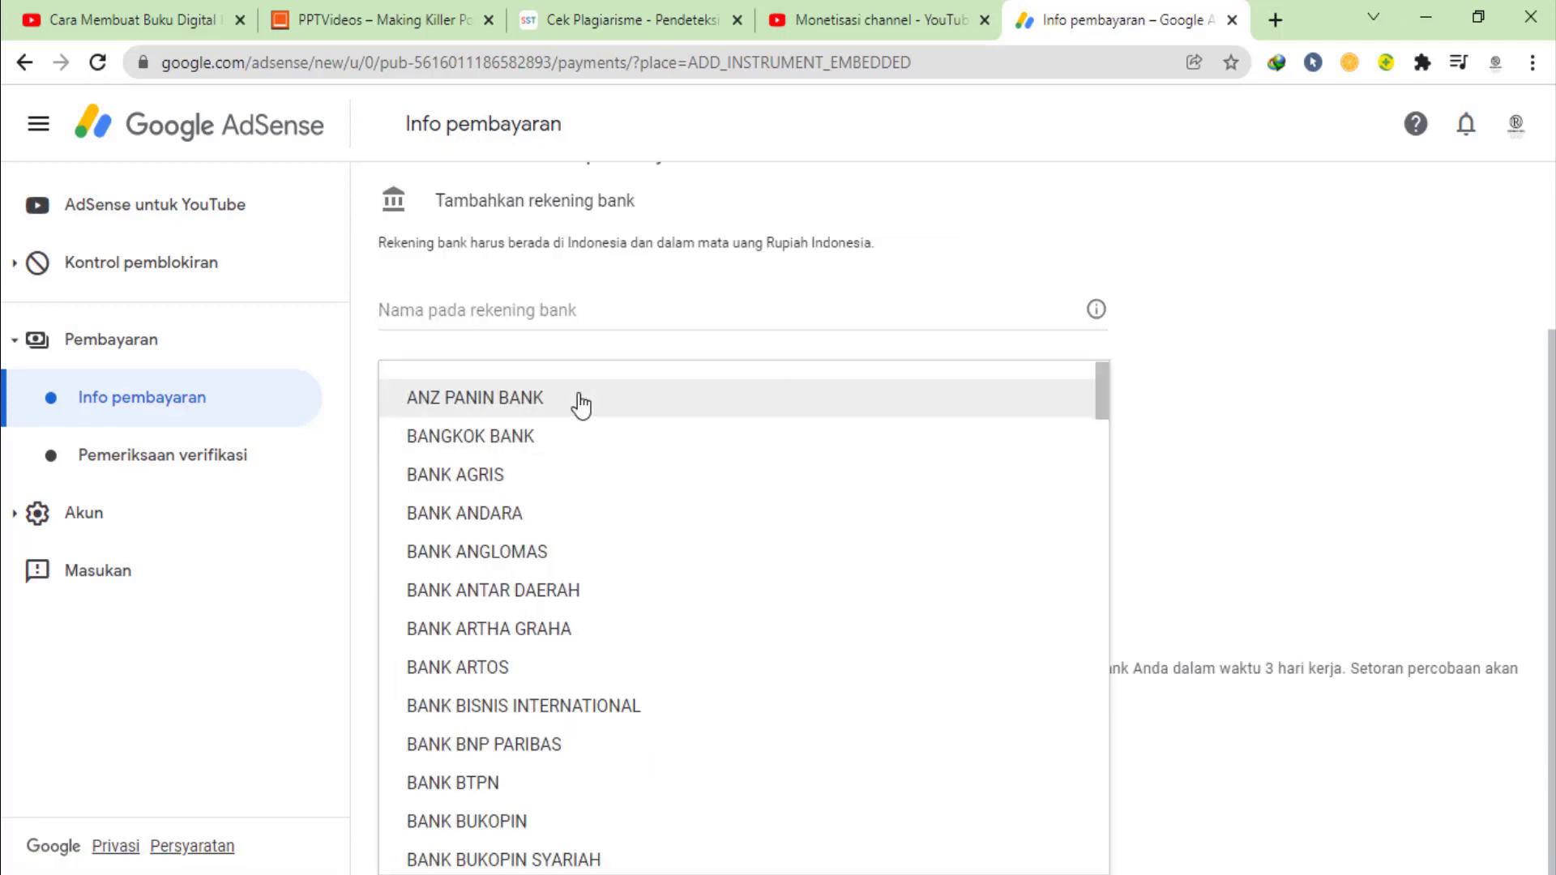
left_click(764, 304)
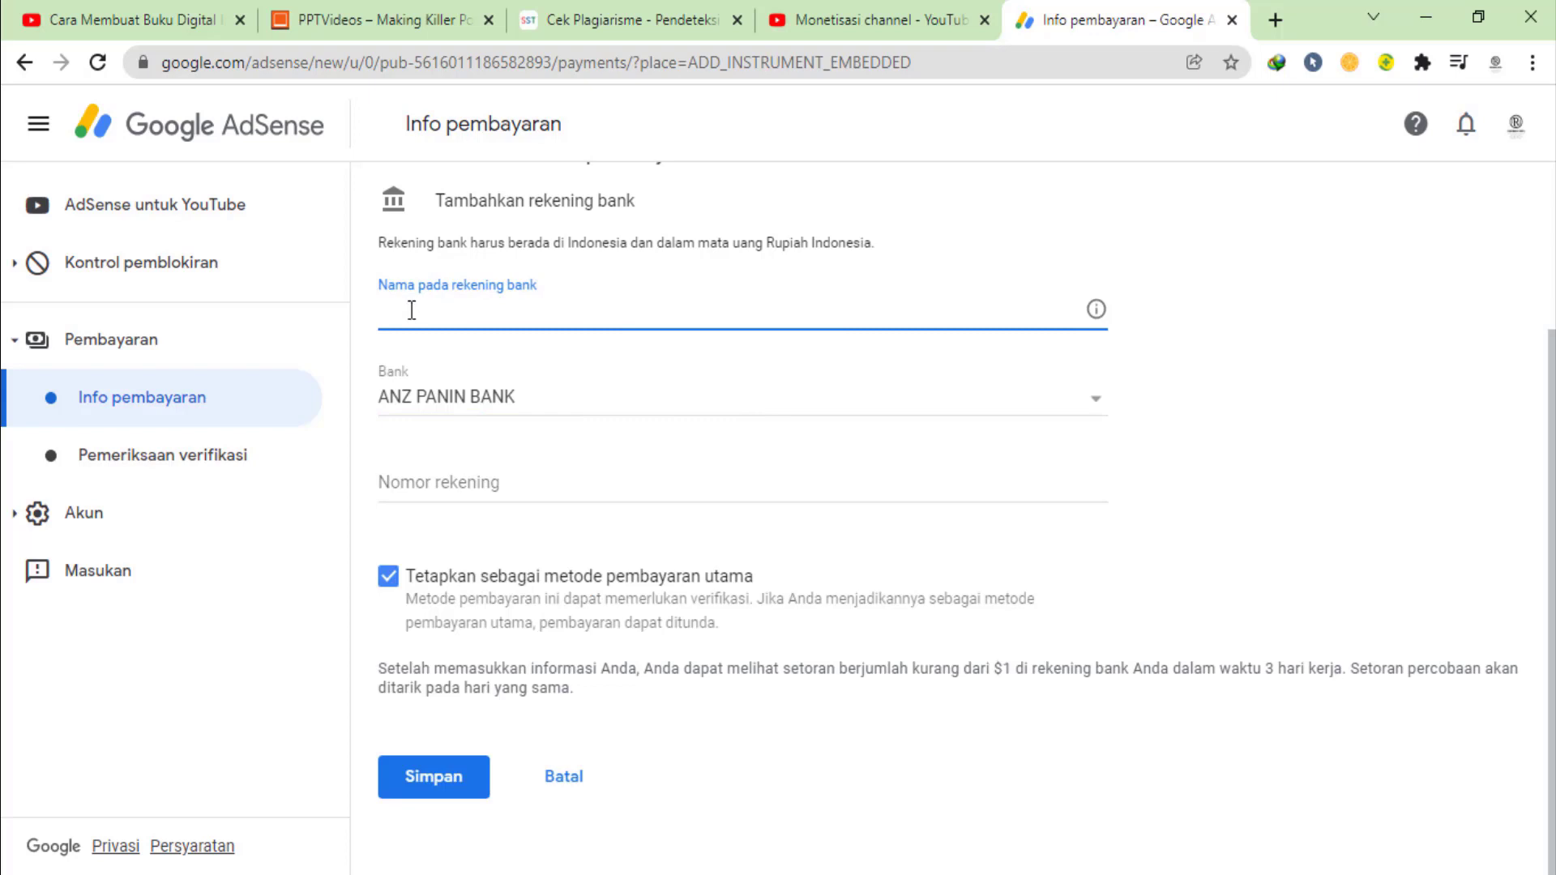
left_click(656, 404)
left_click(519, 325)
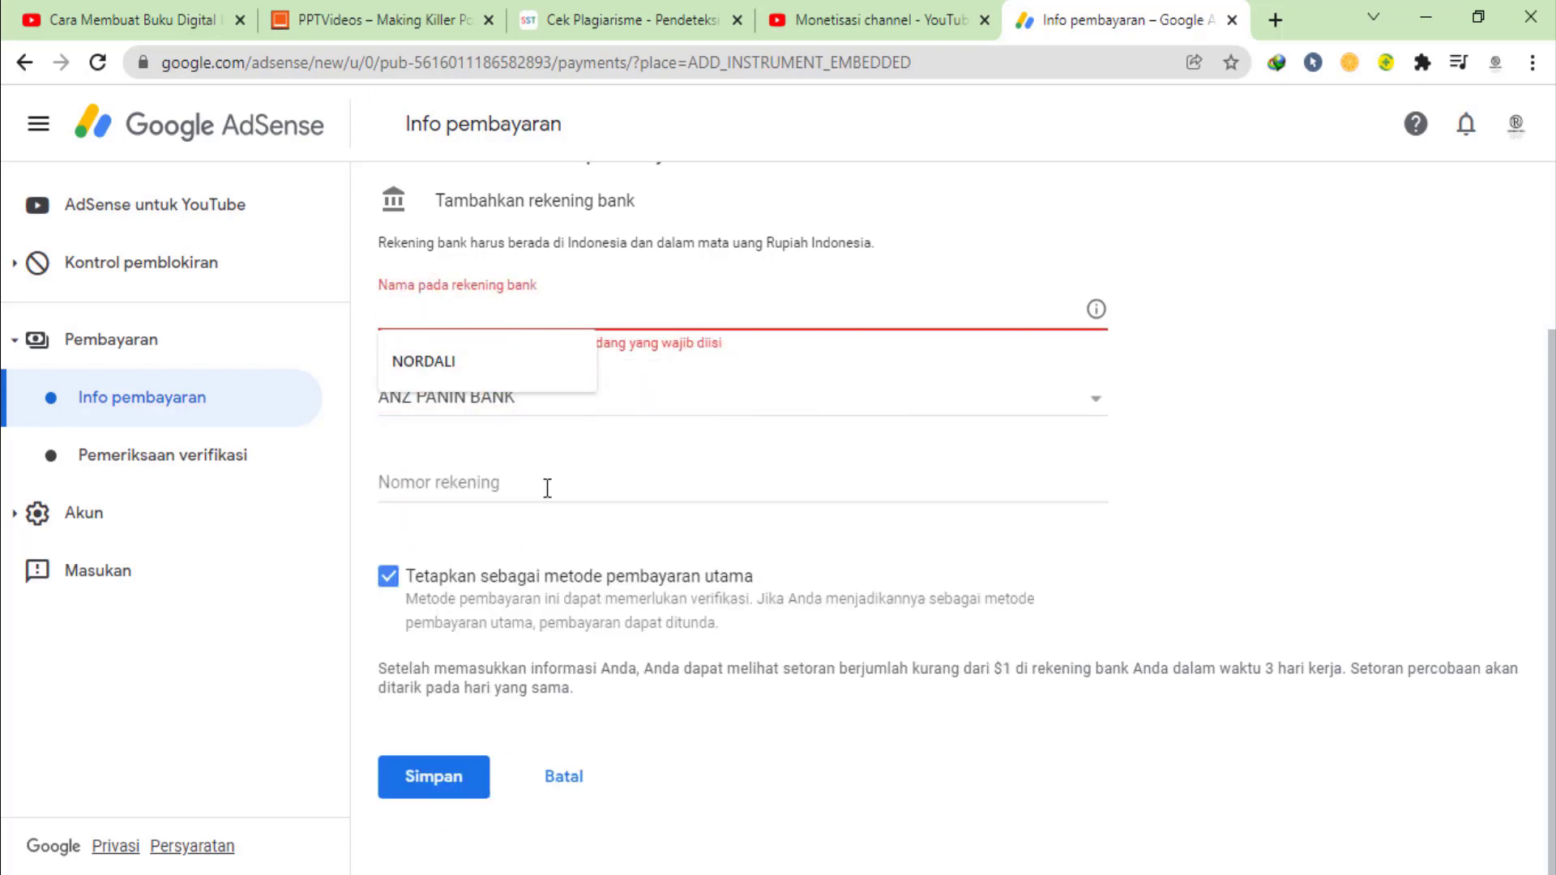
left_click(511, 486)
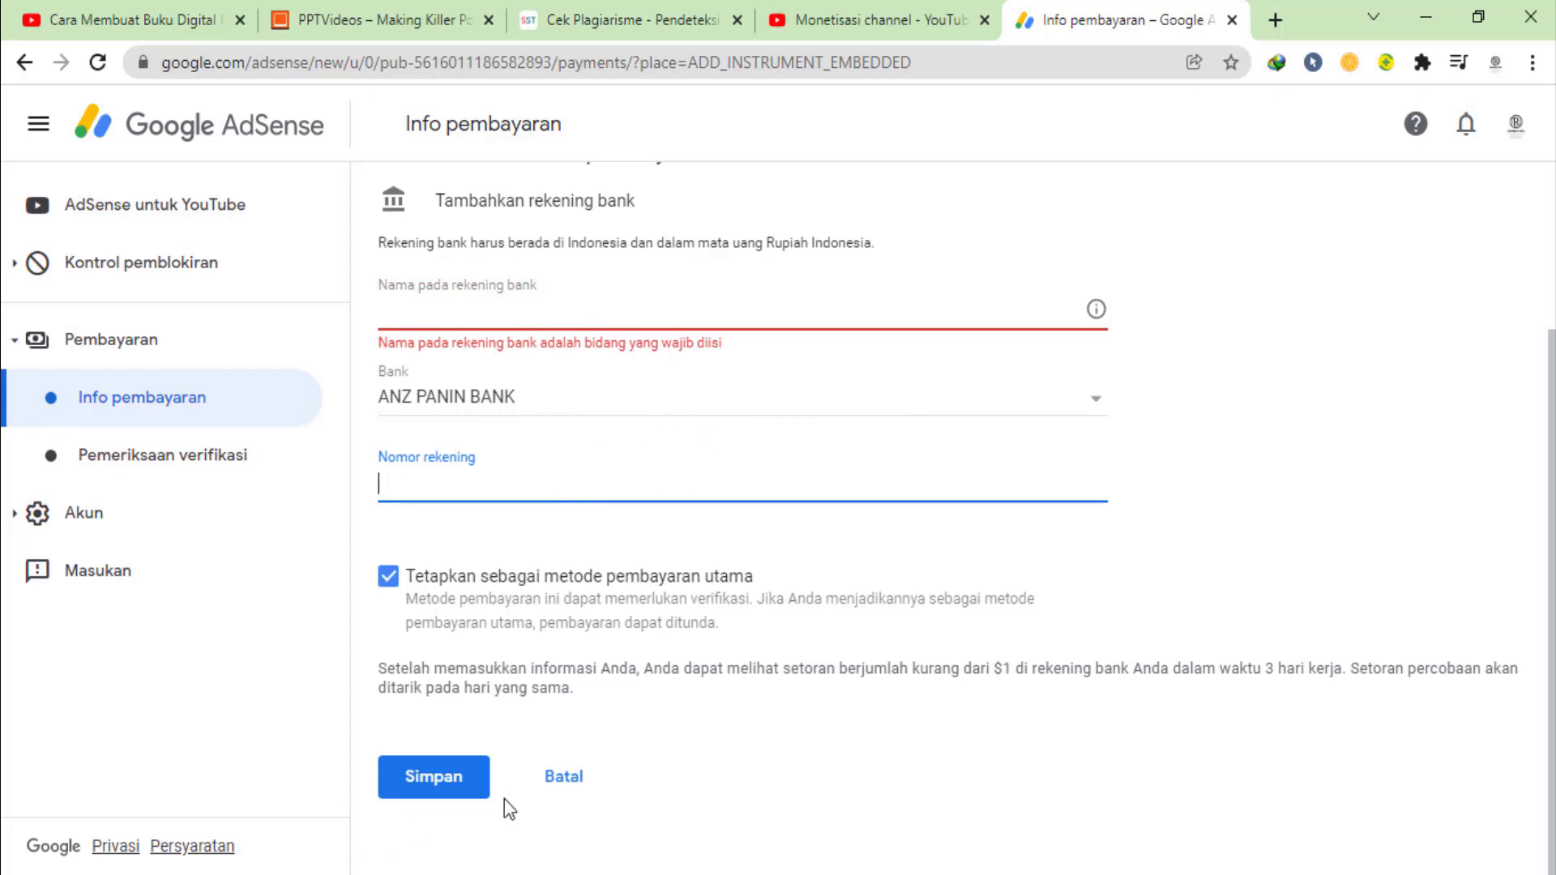
scroll(620, 348, "up", 2)
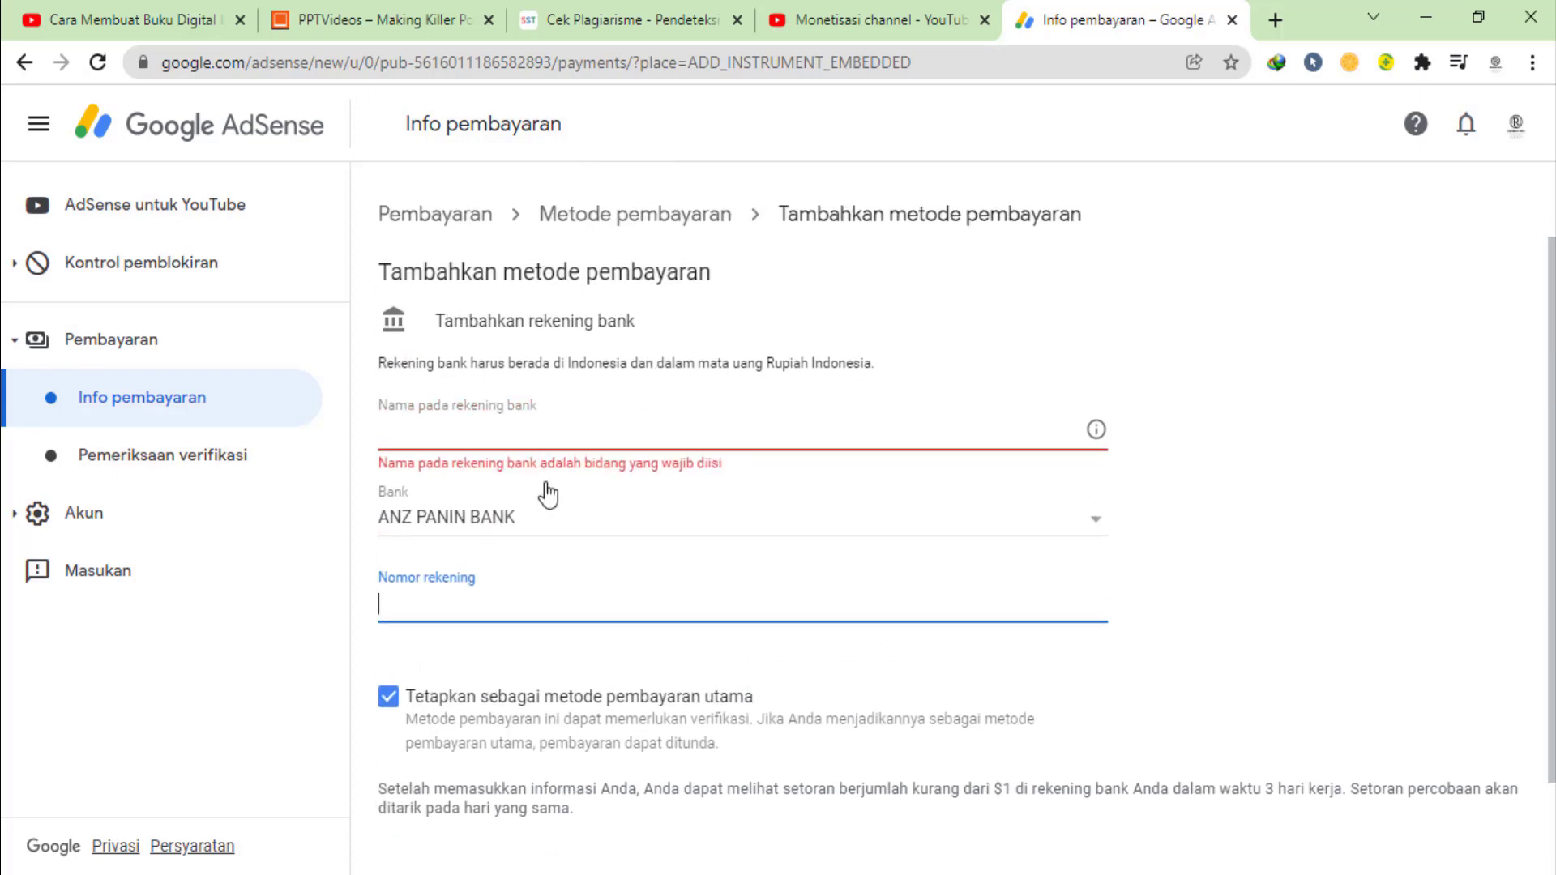
scroll(659, 416, "down", 2)
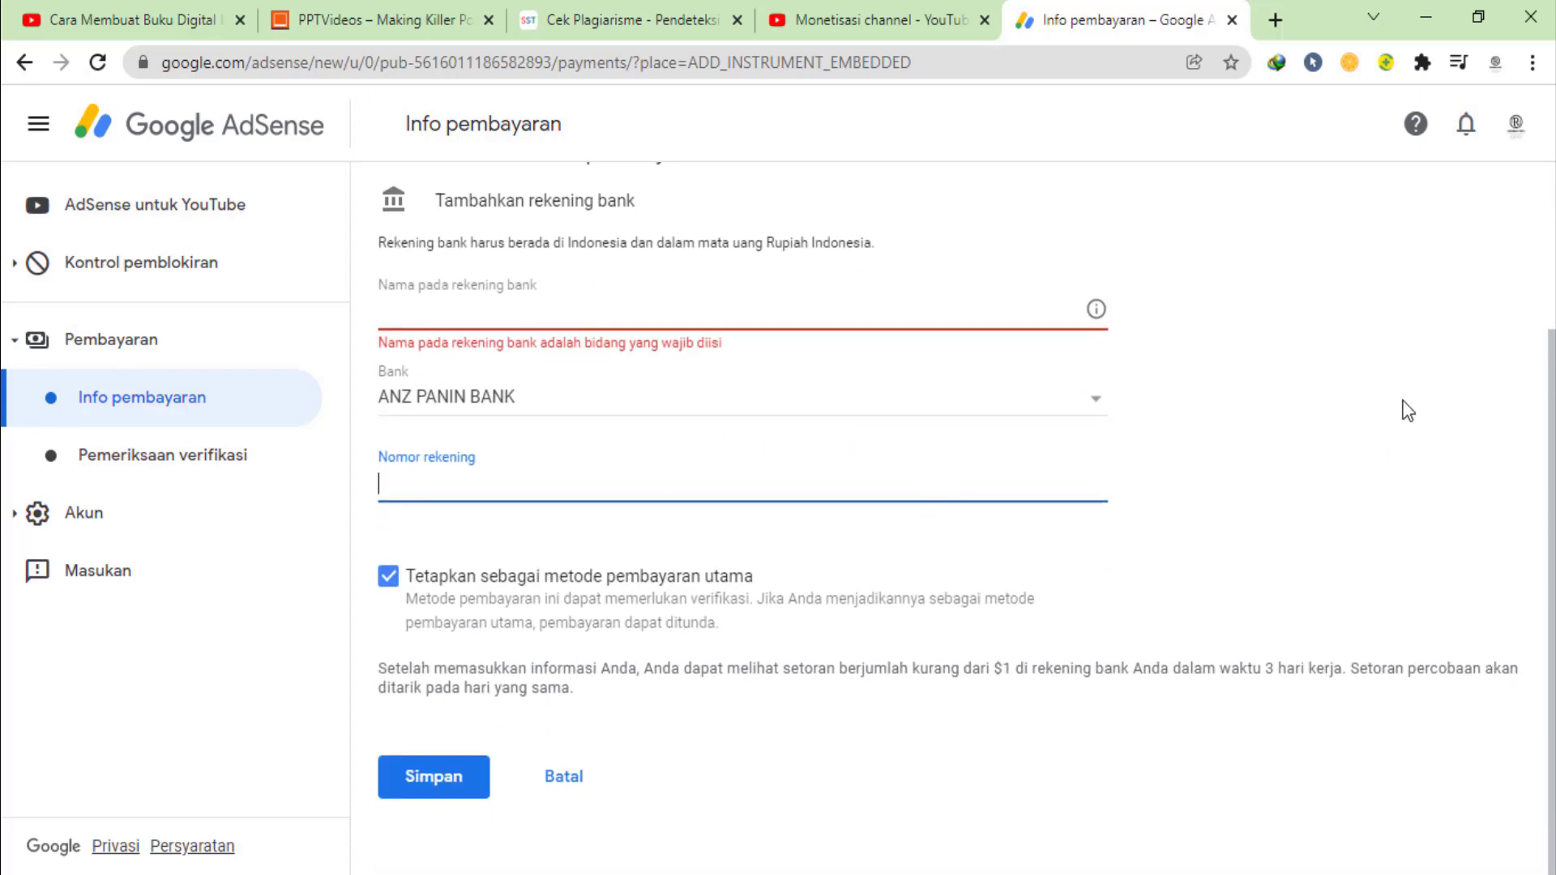
left_click(694, 262)
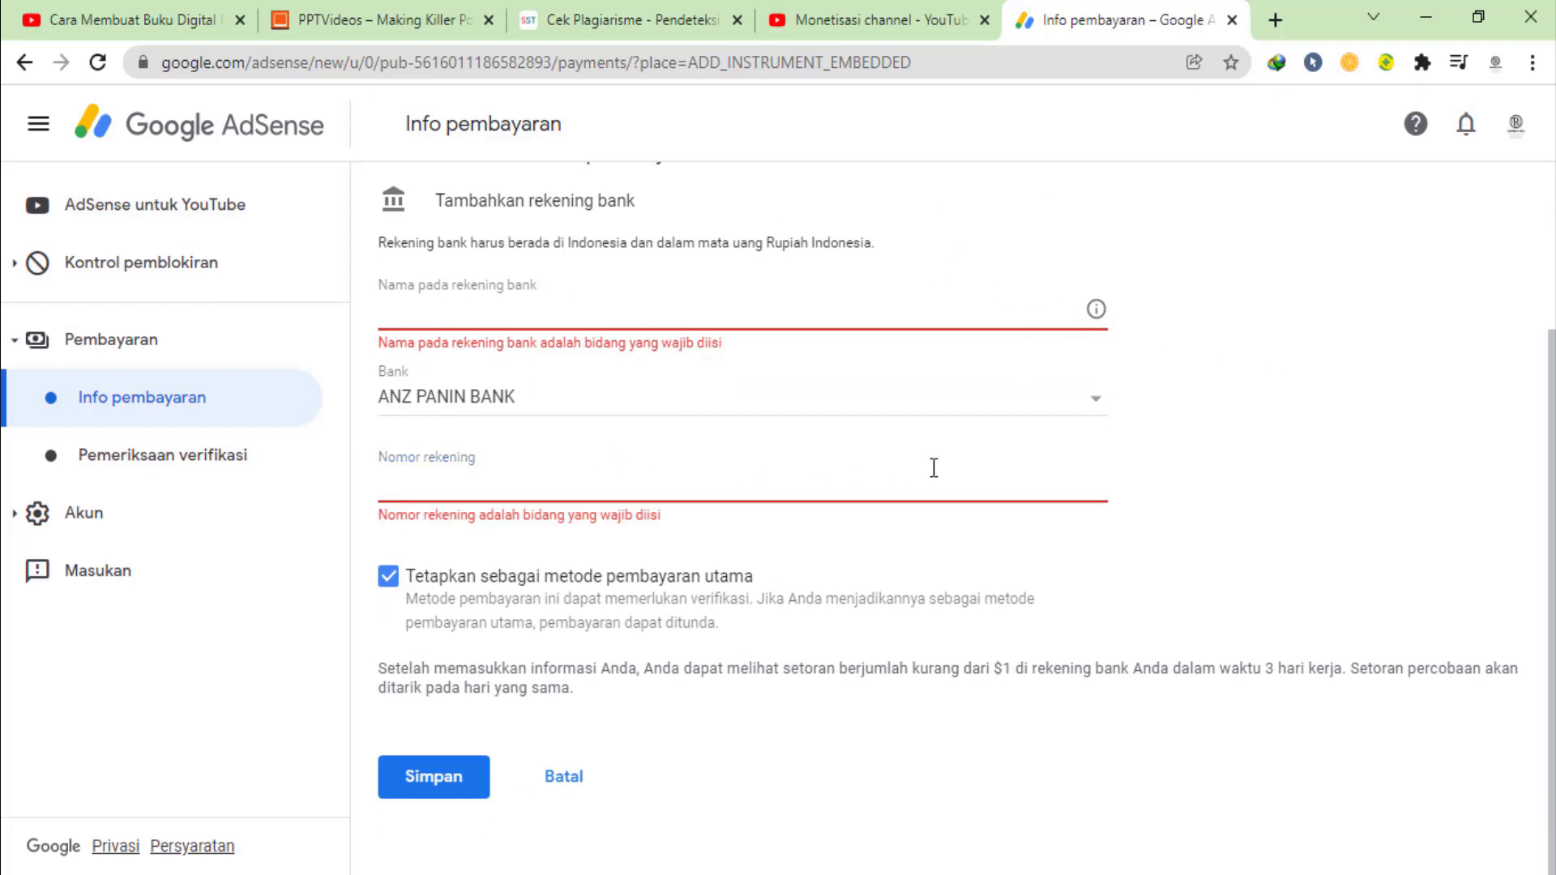
scroll(1002, 640, "up", 3)
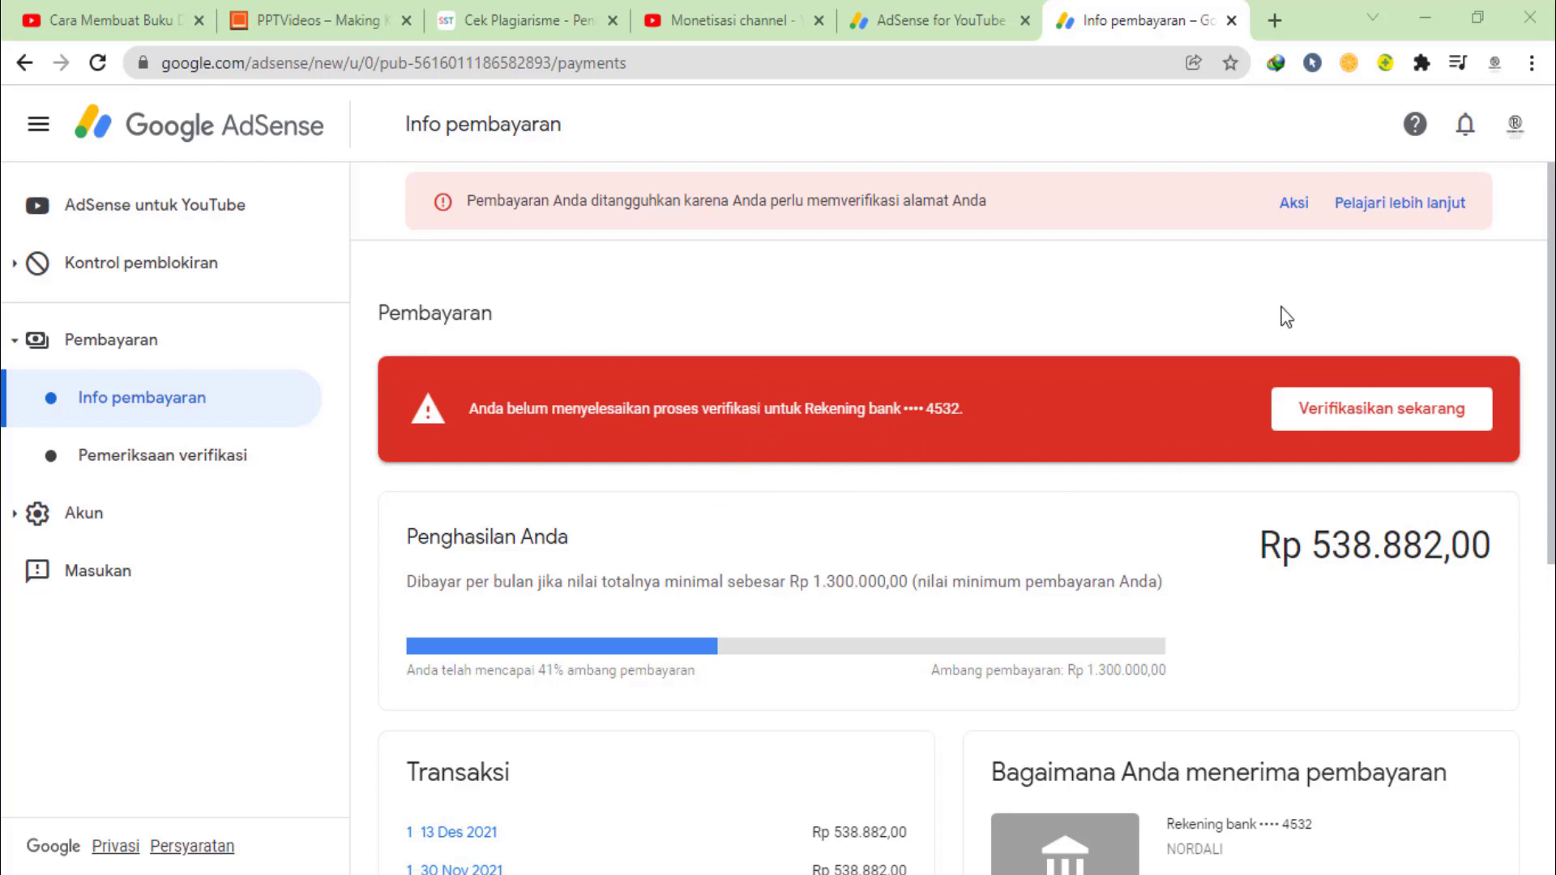
Bring up the Google deposit verification dialog and highlight its Rp 250,00 limit and expected date
left_click(1372, 428)
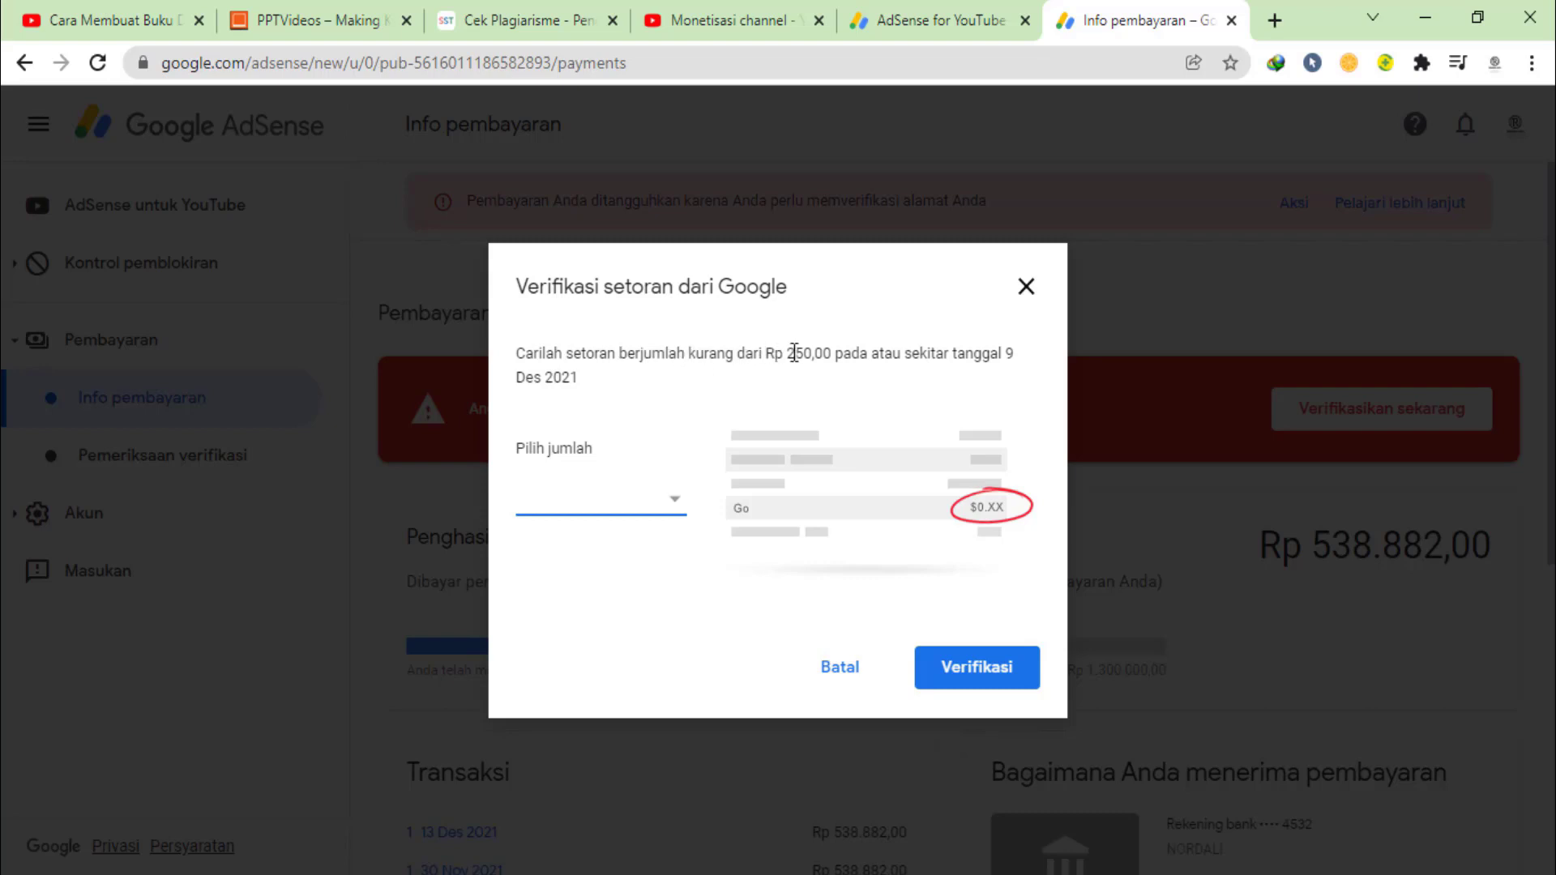
left_click_drag(787, 355, 813, 358)
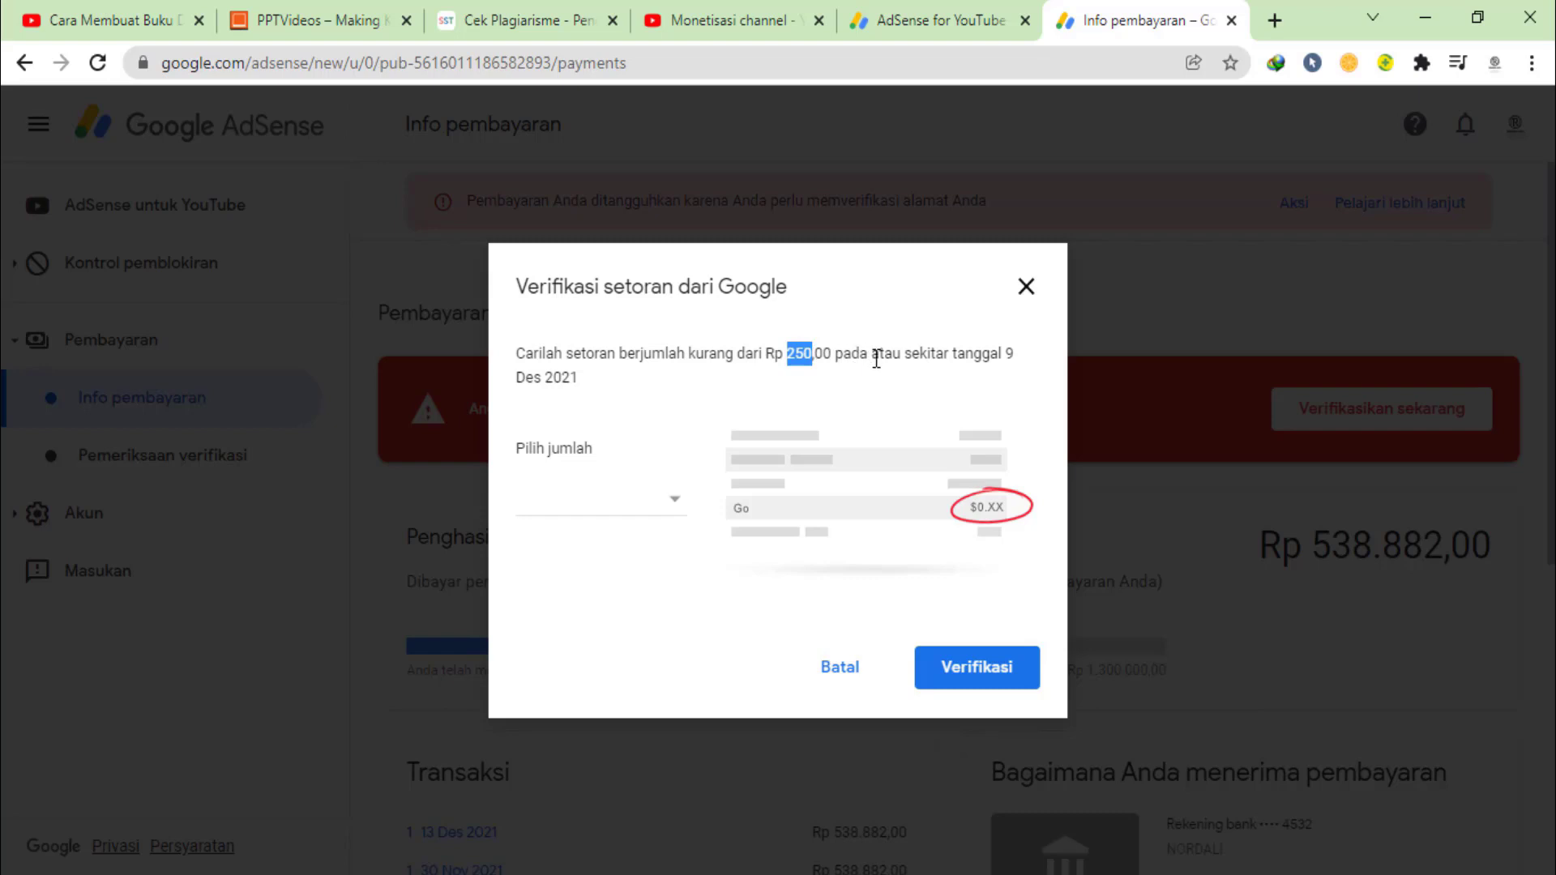
left_click_drag(943, 355, 1018, 361)
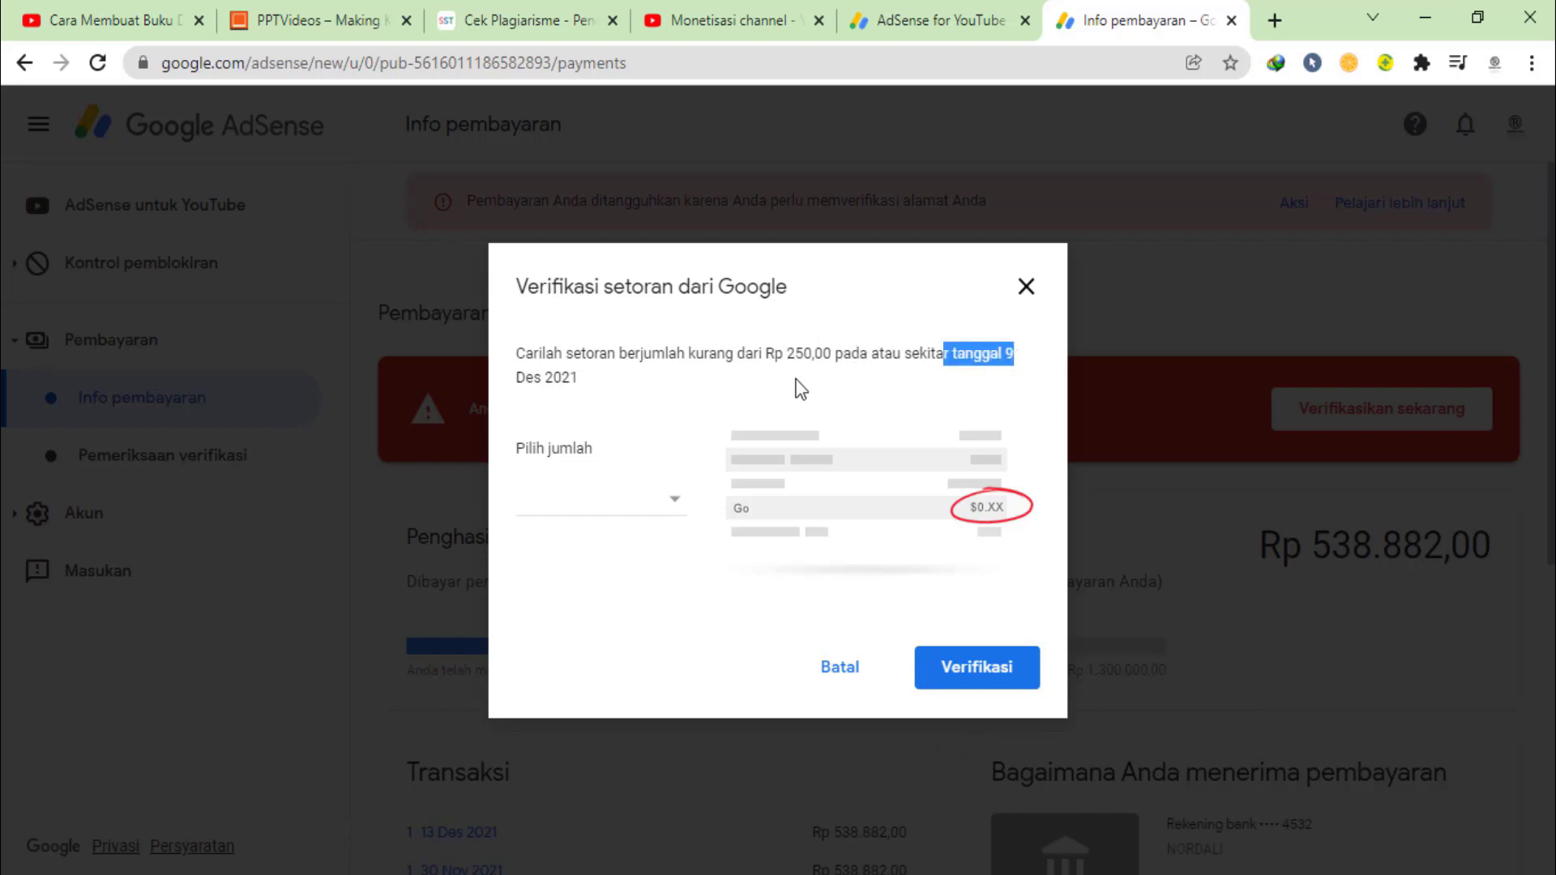
left_click(560, 379)
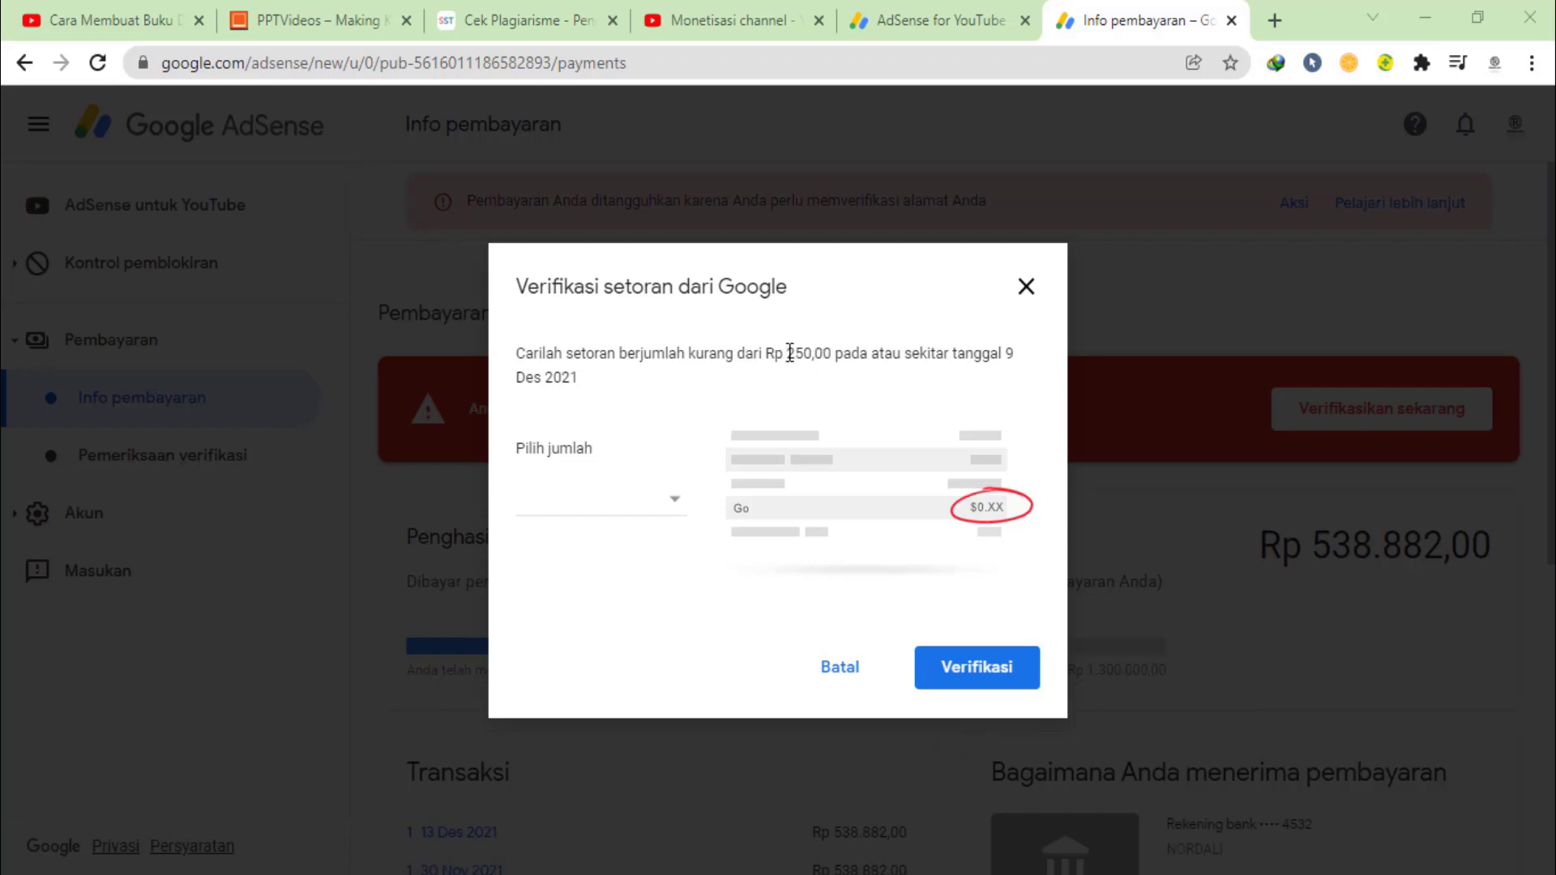
left_click_drag(789, 354, 814, 356)
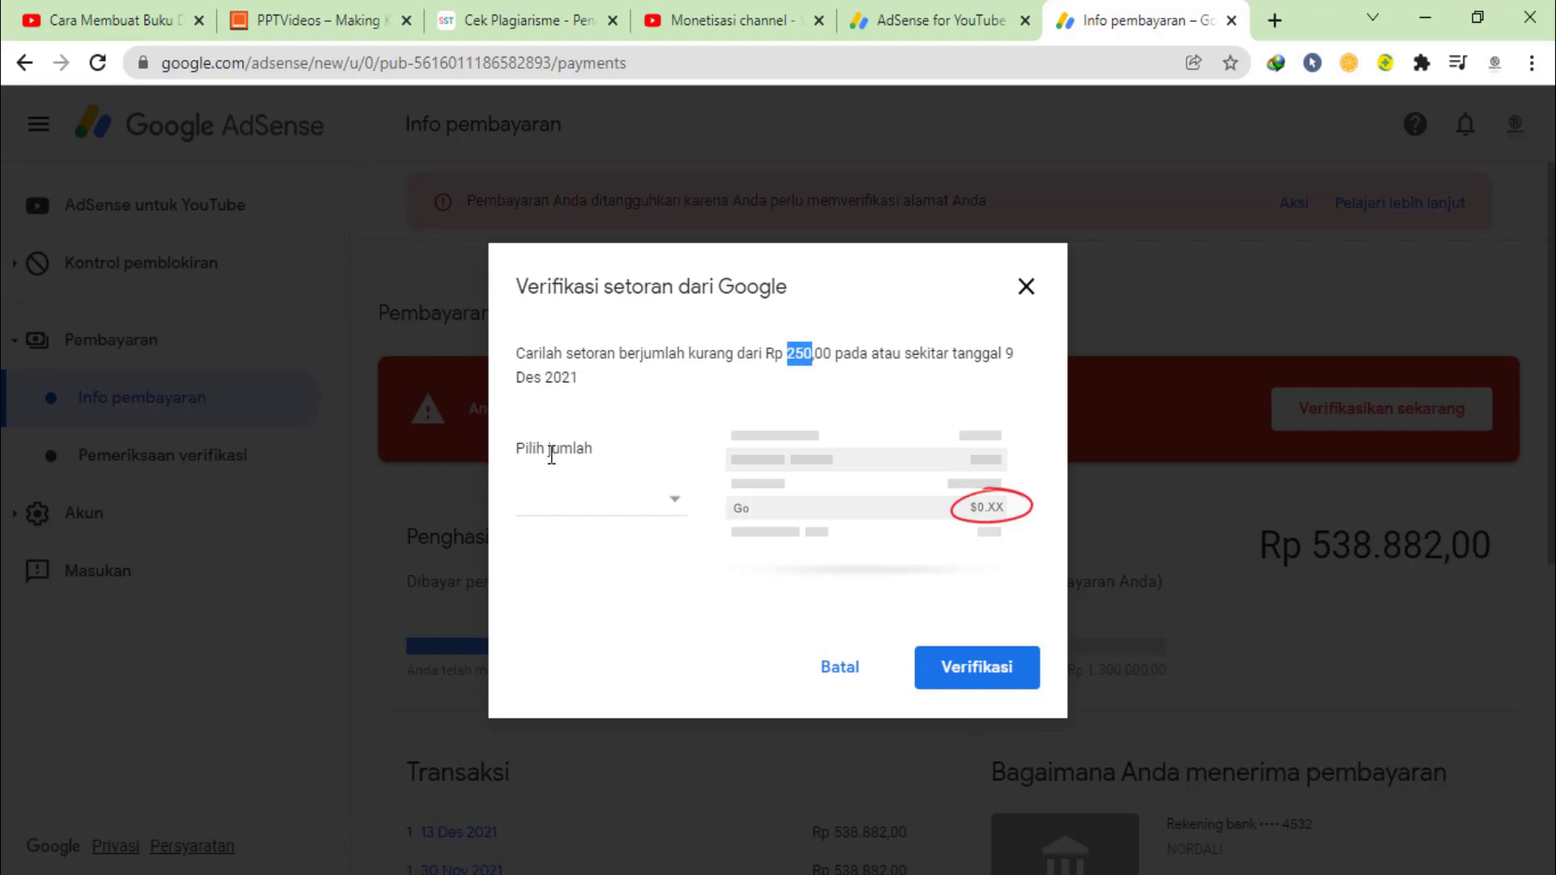
Choose Rp 161,00 from the Pilih jumlah list and submit it with Verifikasi
left_click(675, 509)
scroll(618, 582, "down", 3)
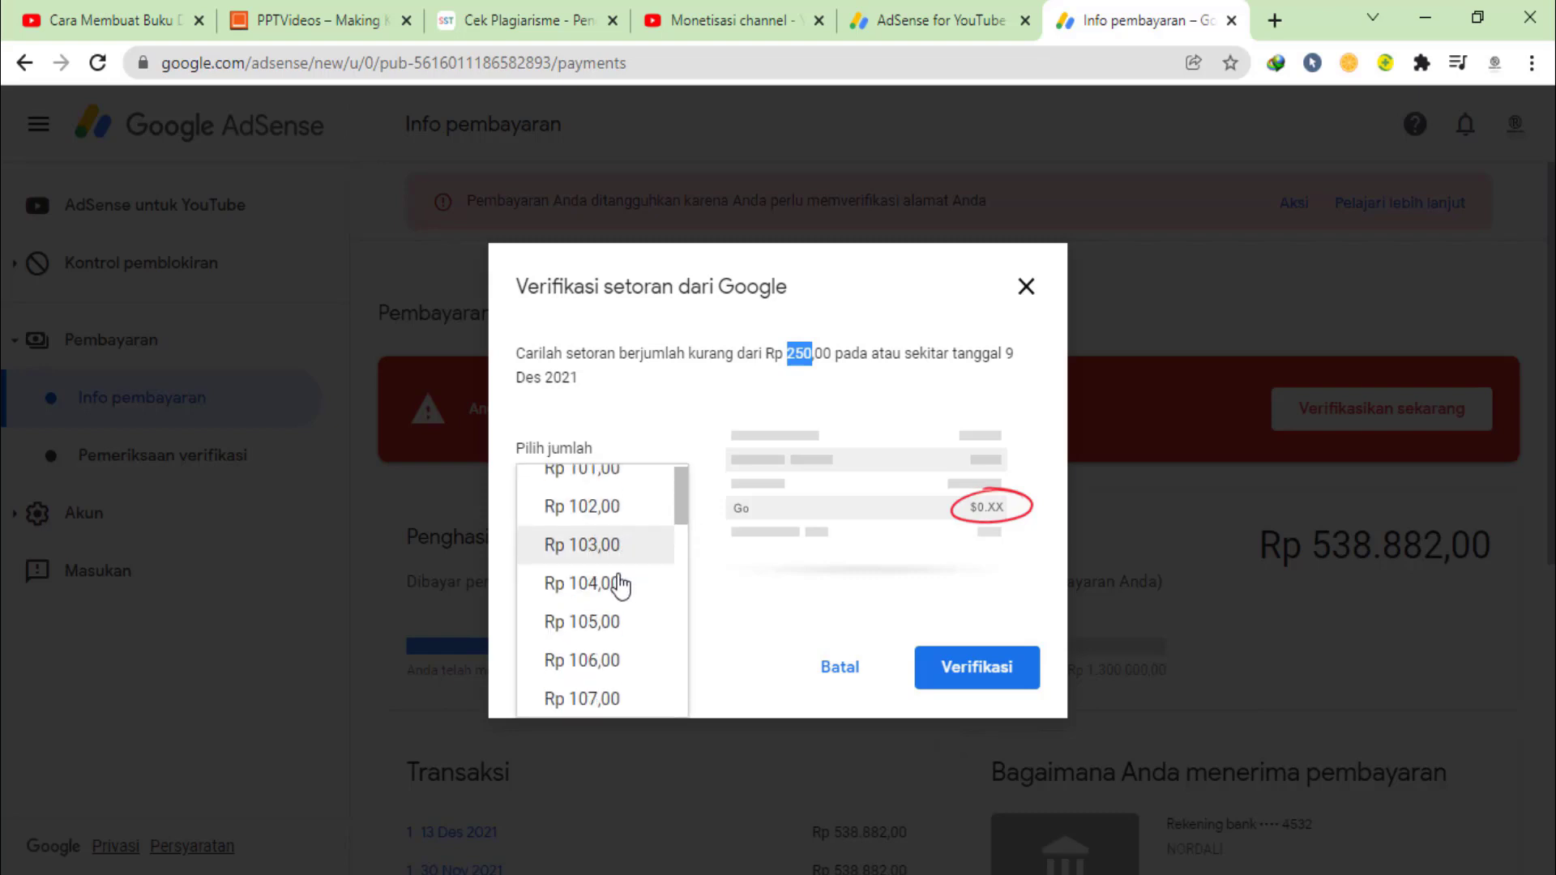
left_click_drag(679, 535, 659, 500)
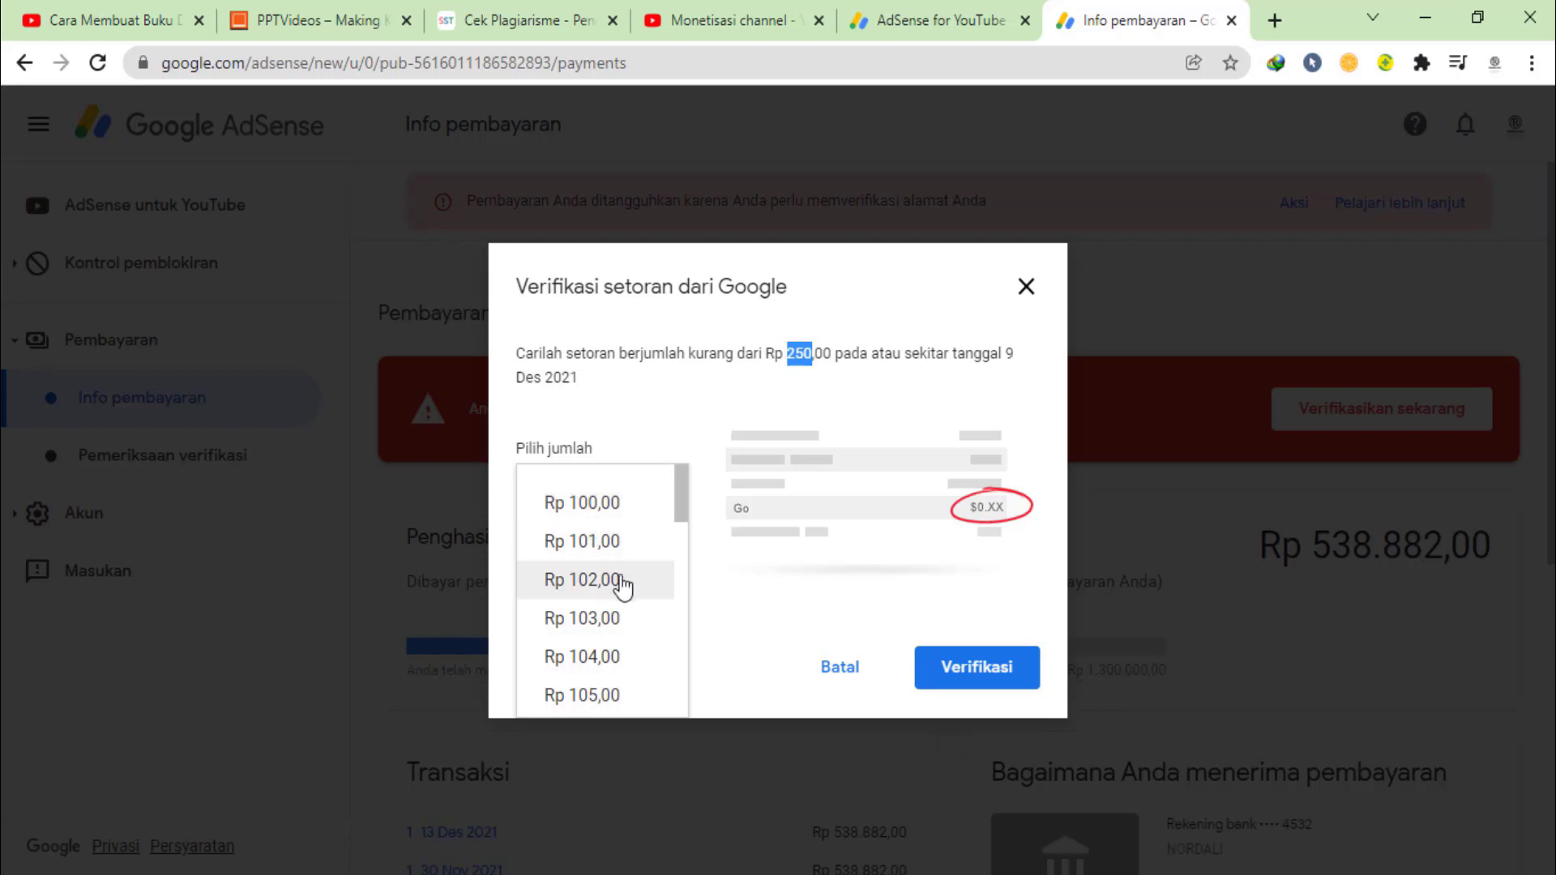
scroll(622, 585, "down", 7)
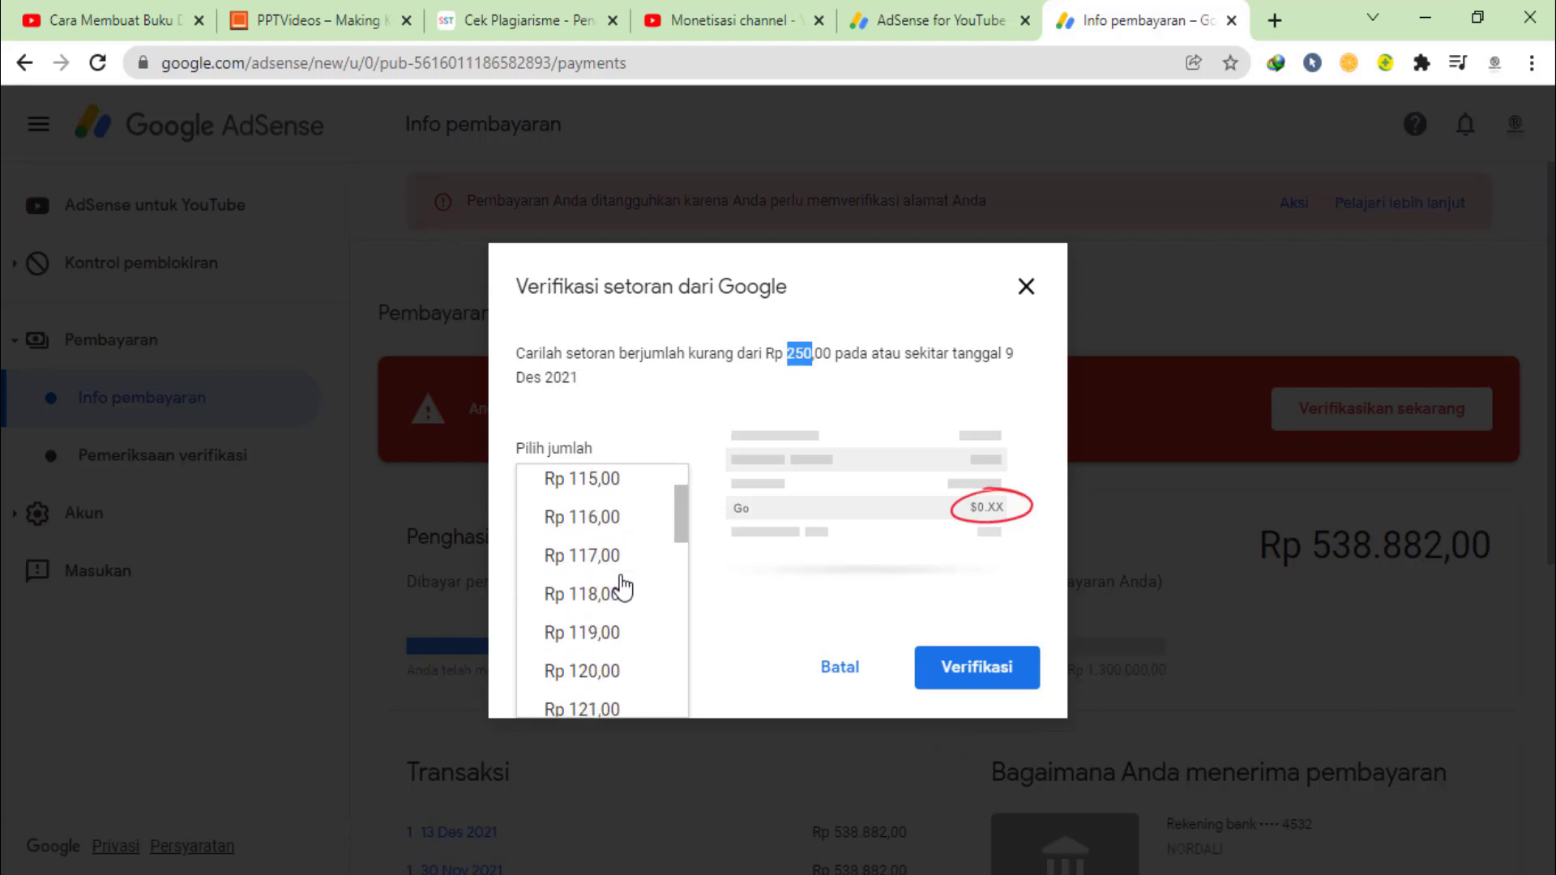
scroll(598, 598, "down", 3)
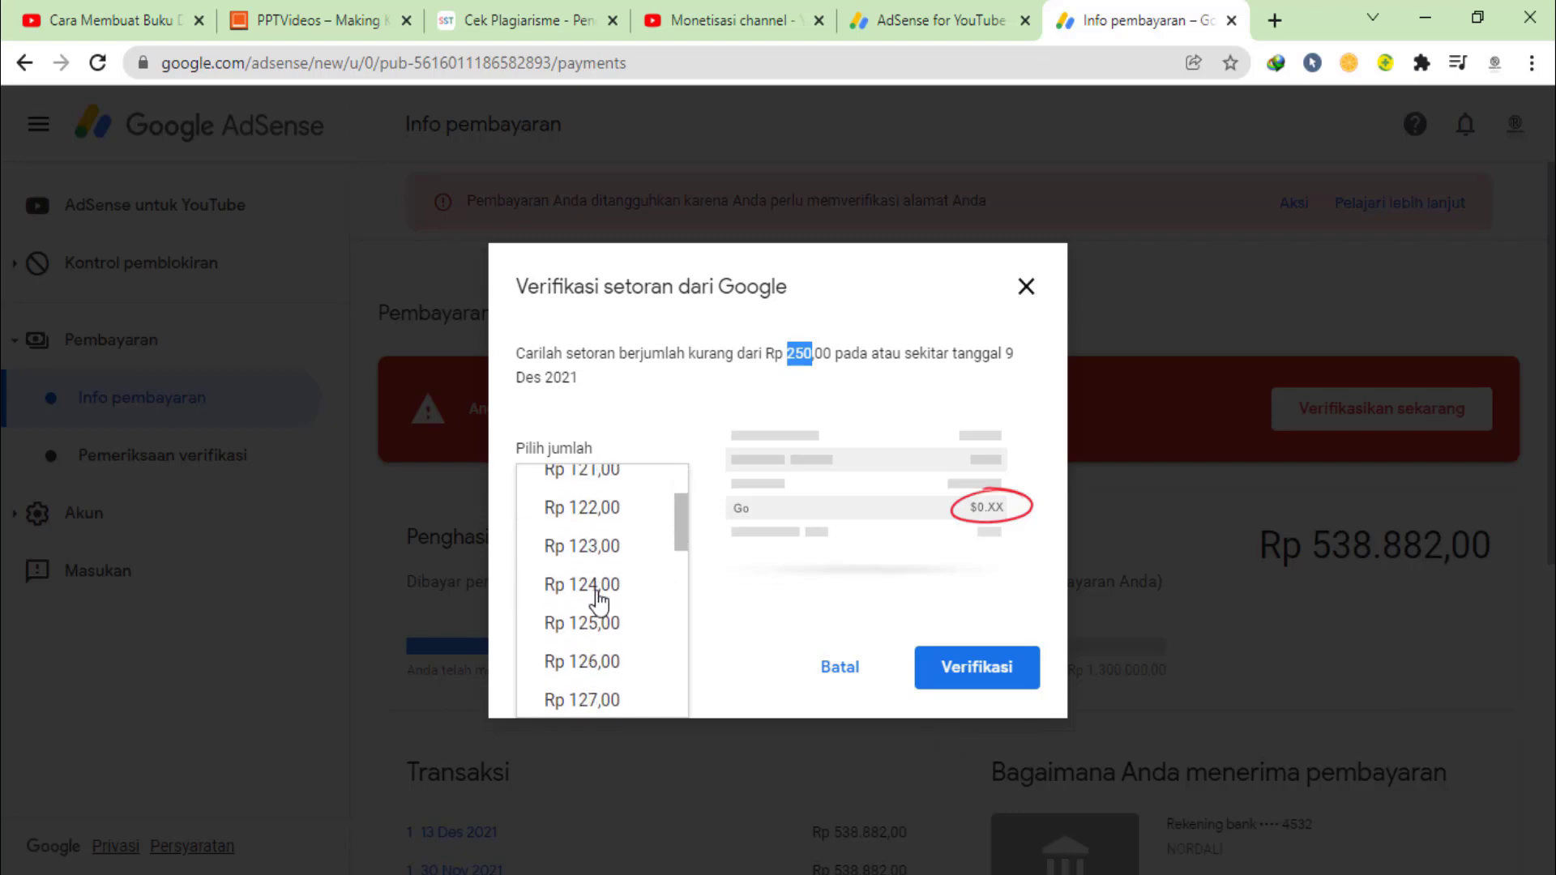
scroll(598, 600, "down", 14)
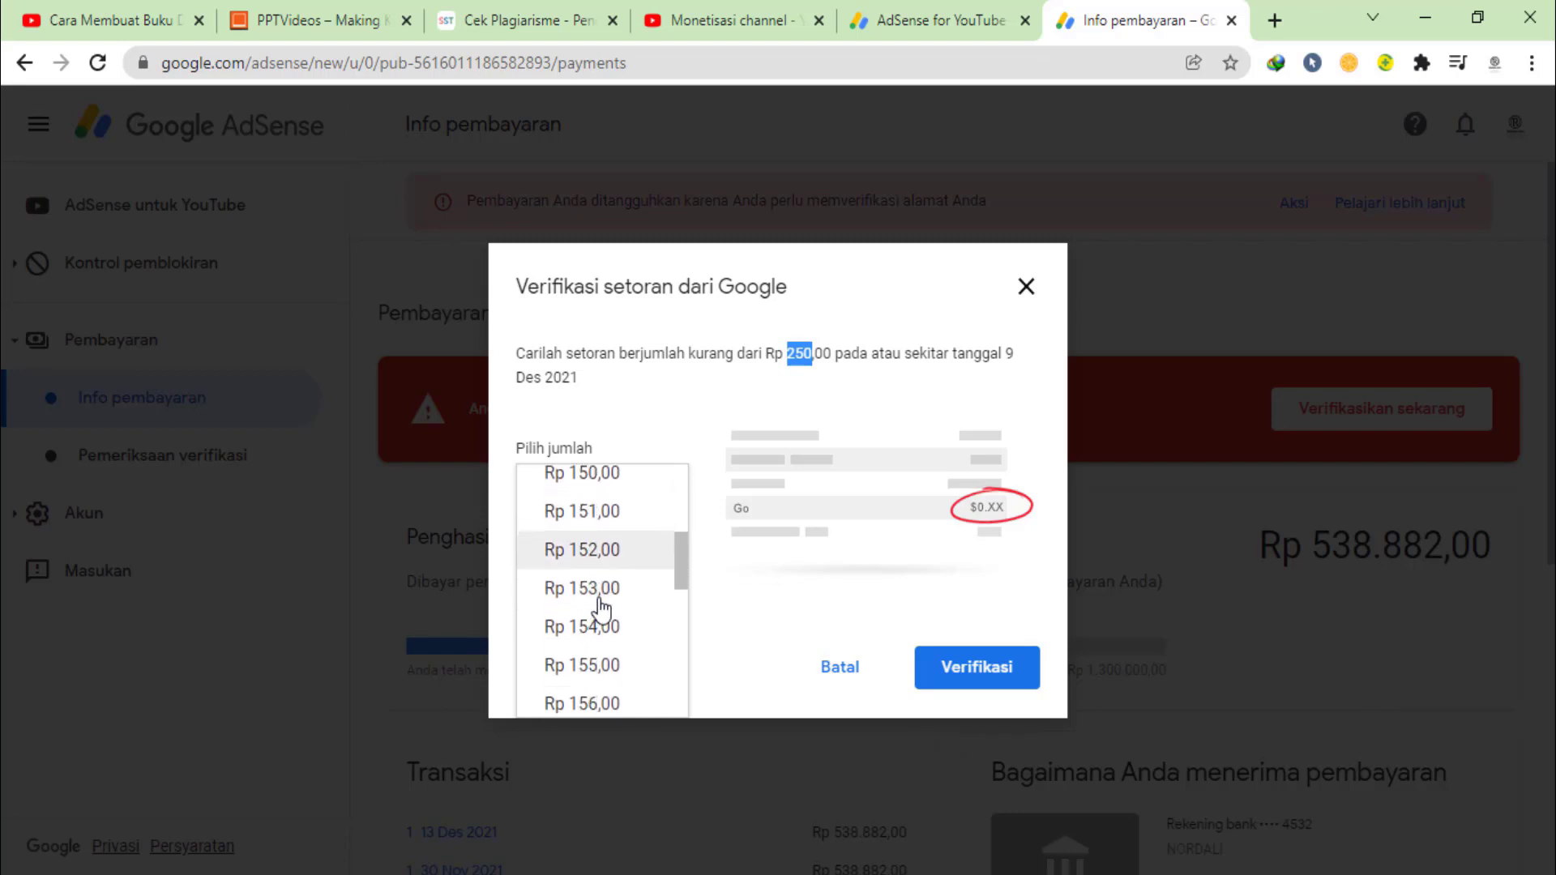
scroll(599, 606, "down", 5)
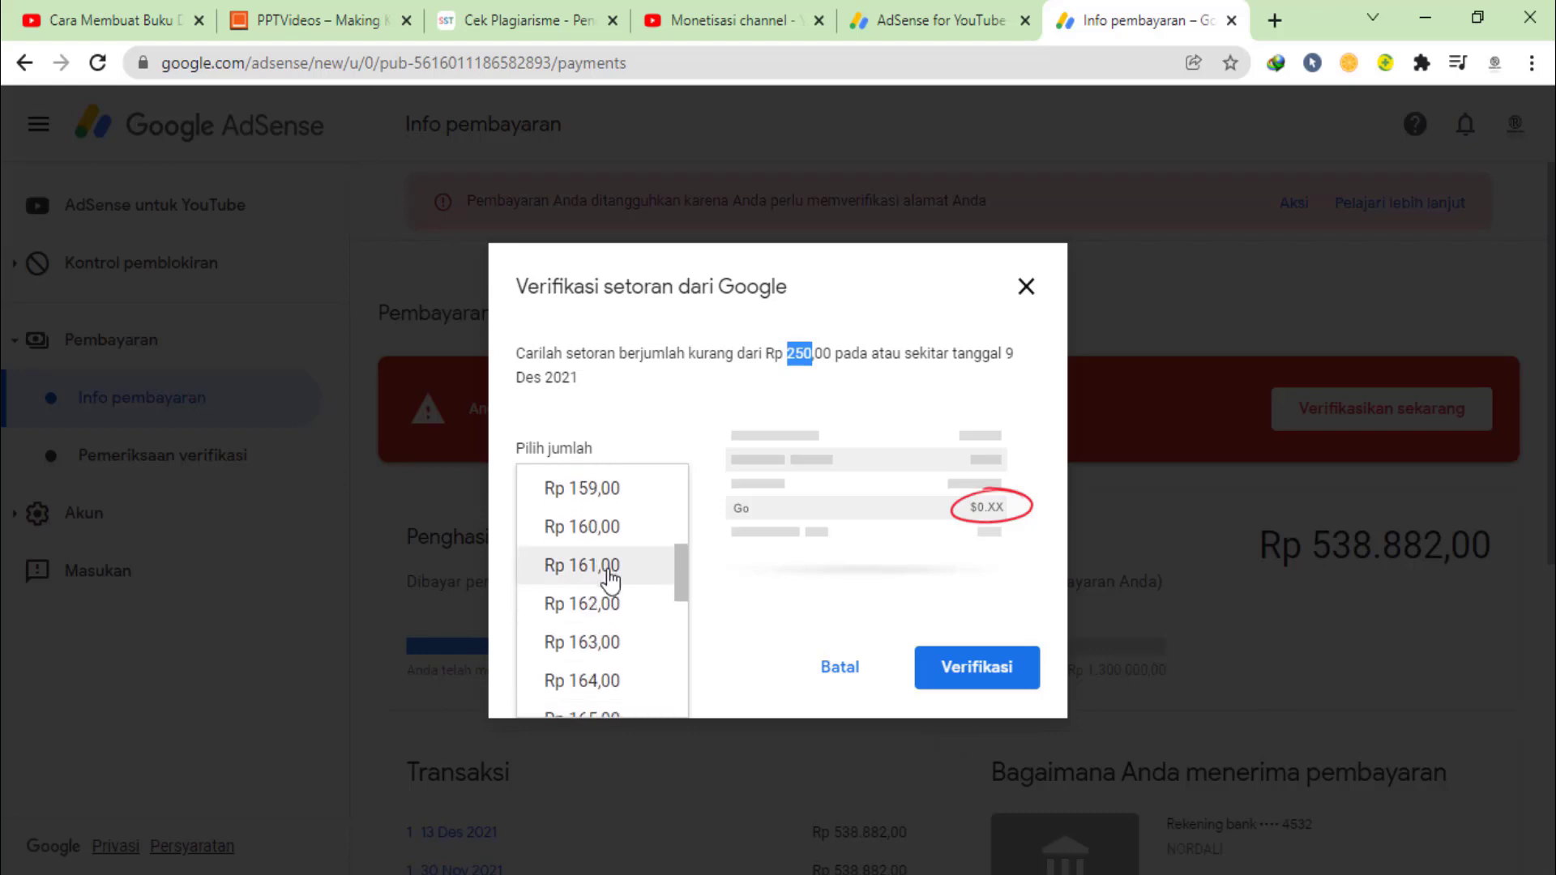
left_click(649, 574)
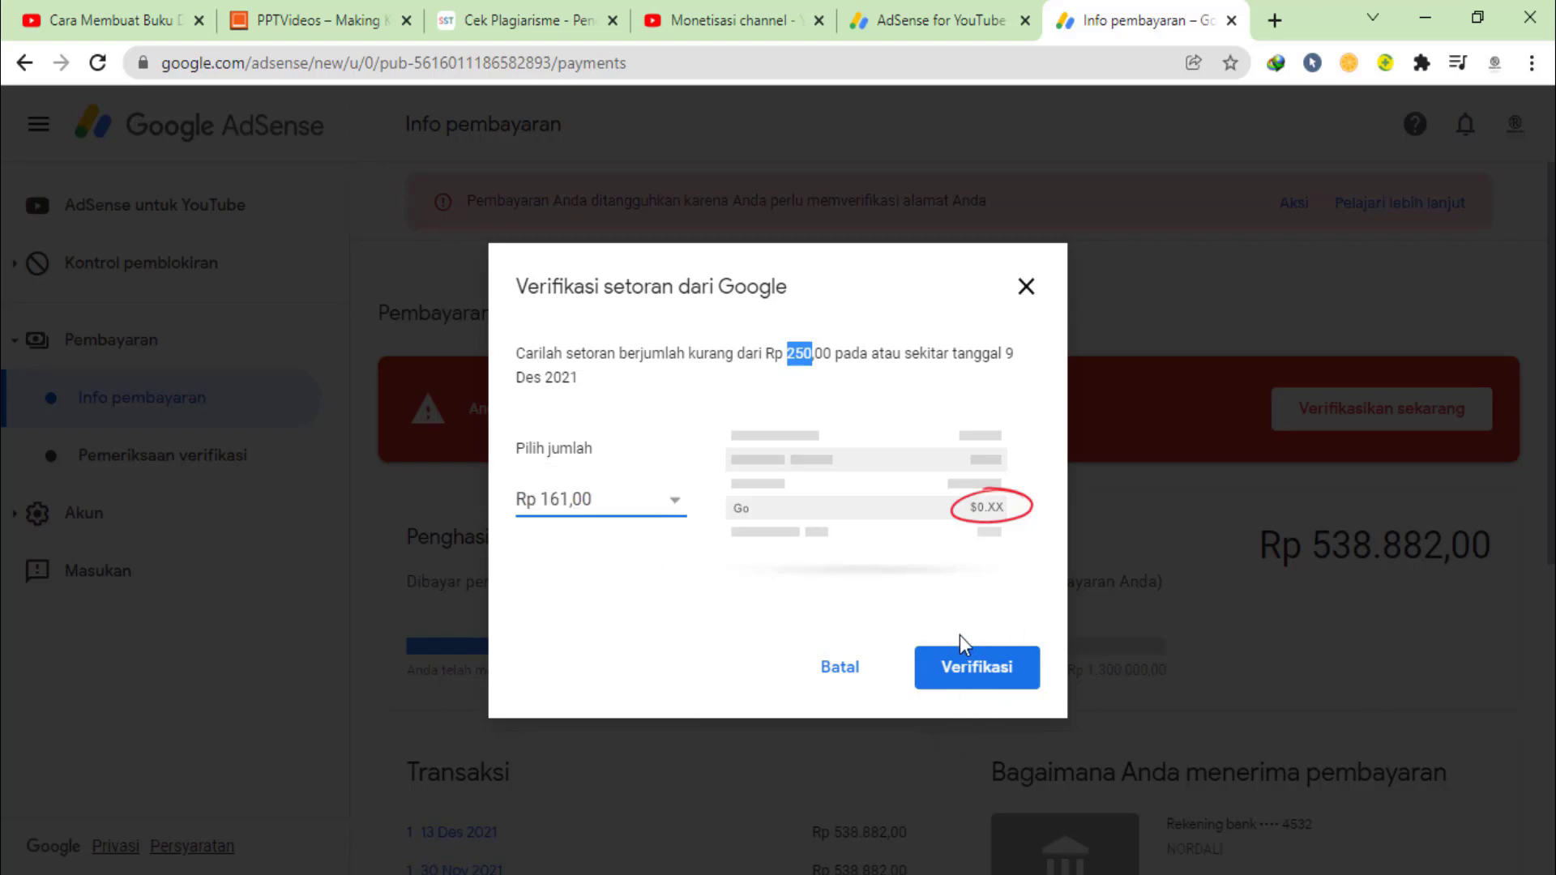
left_click(985, 676)
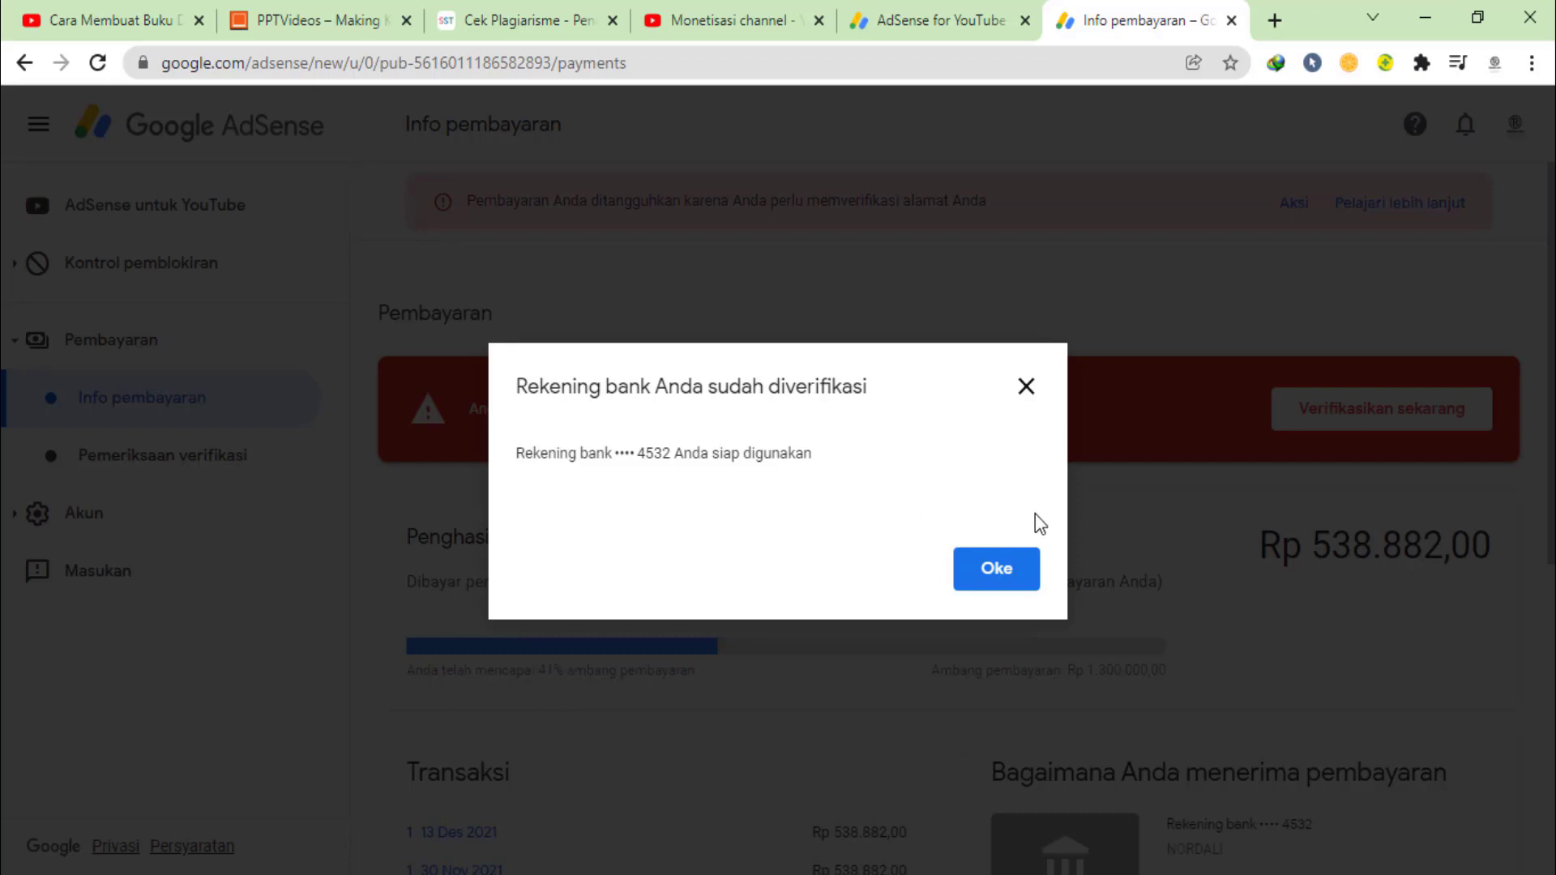
Dismiss the 'Rekening bank Anda sudah diverifikasi' confirmation with Oke
left_click(998, 571)
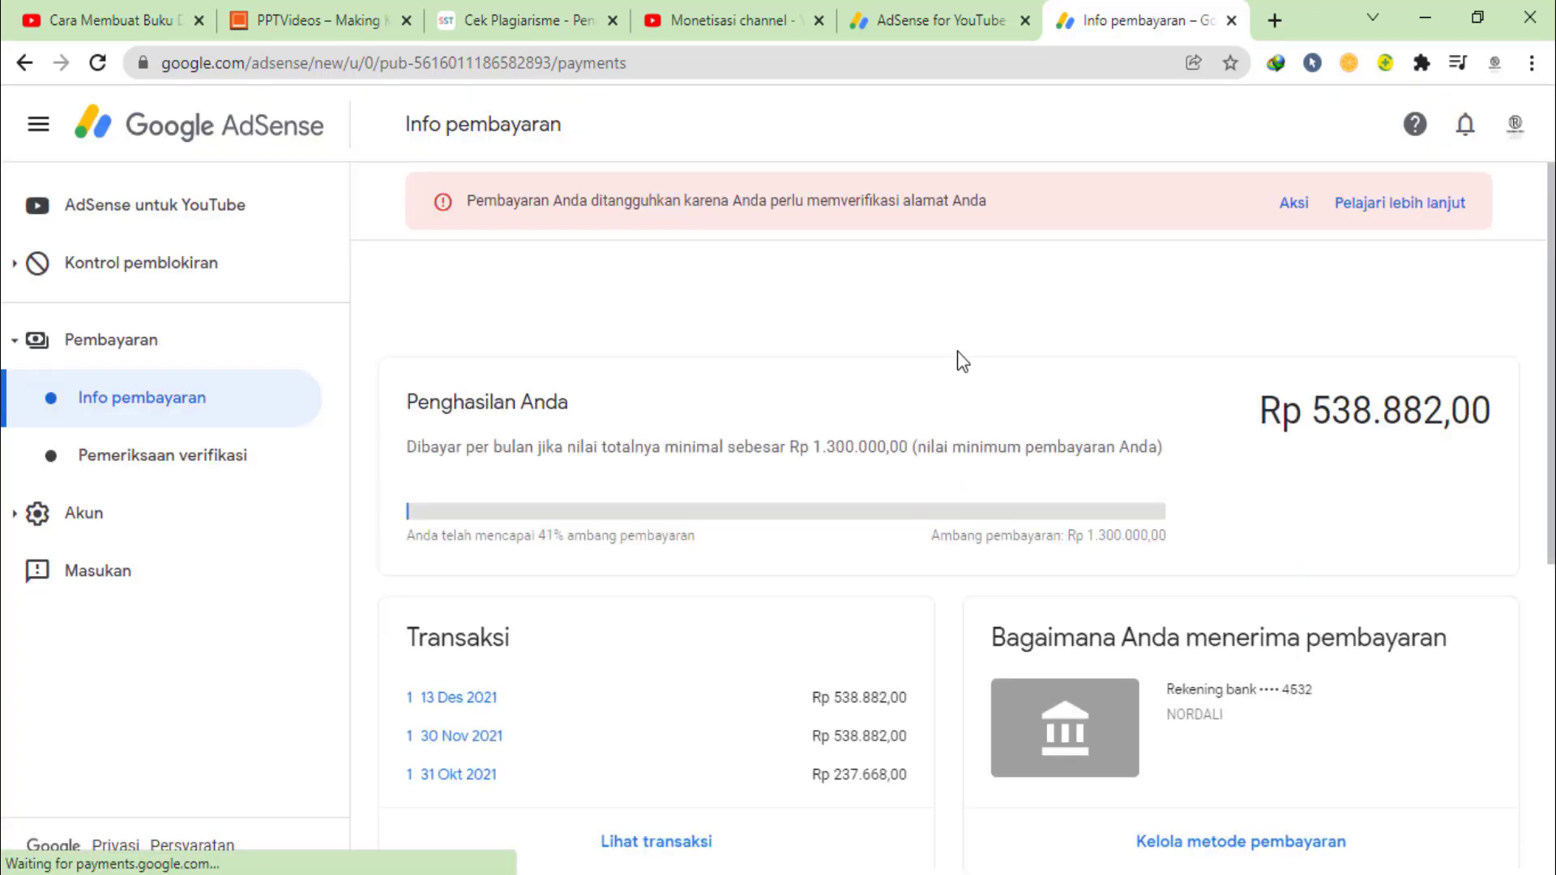
scroll(1024, 590, "down", 4)
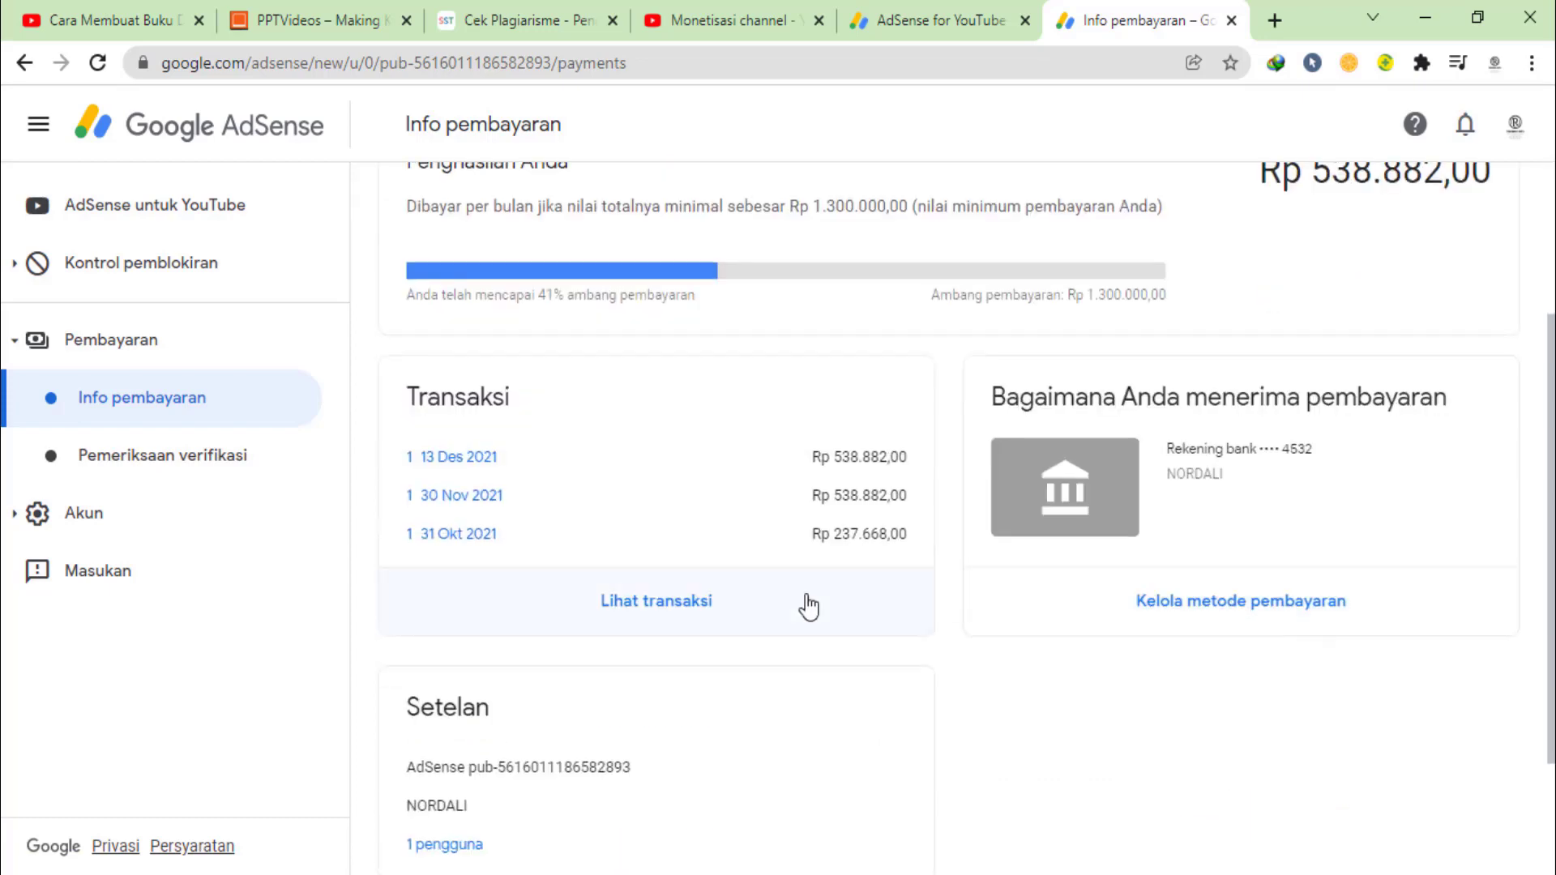
scroll(917, 625, "up", 3)
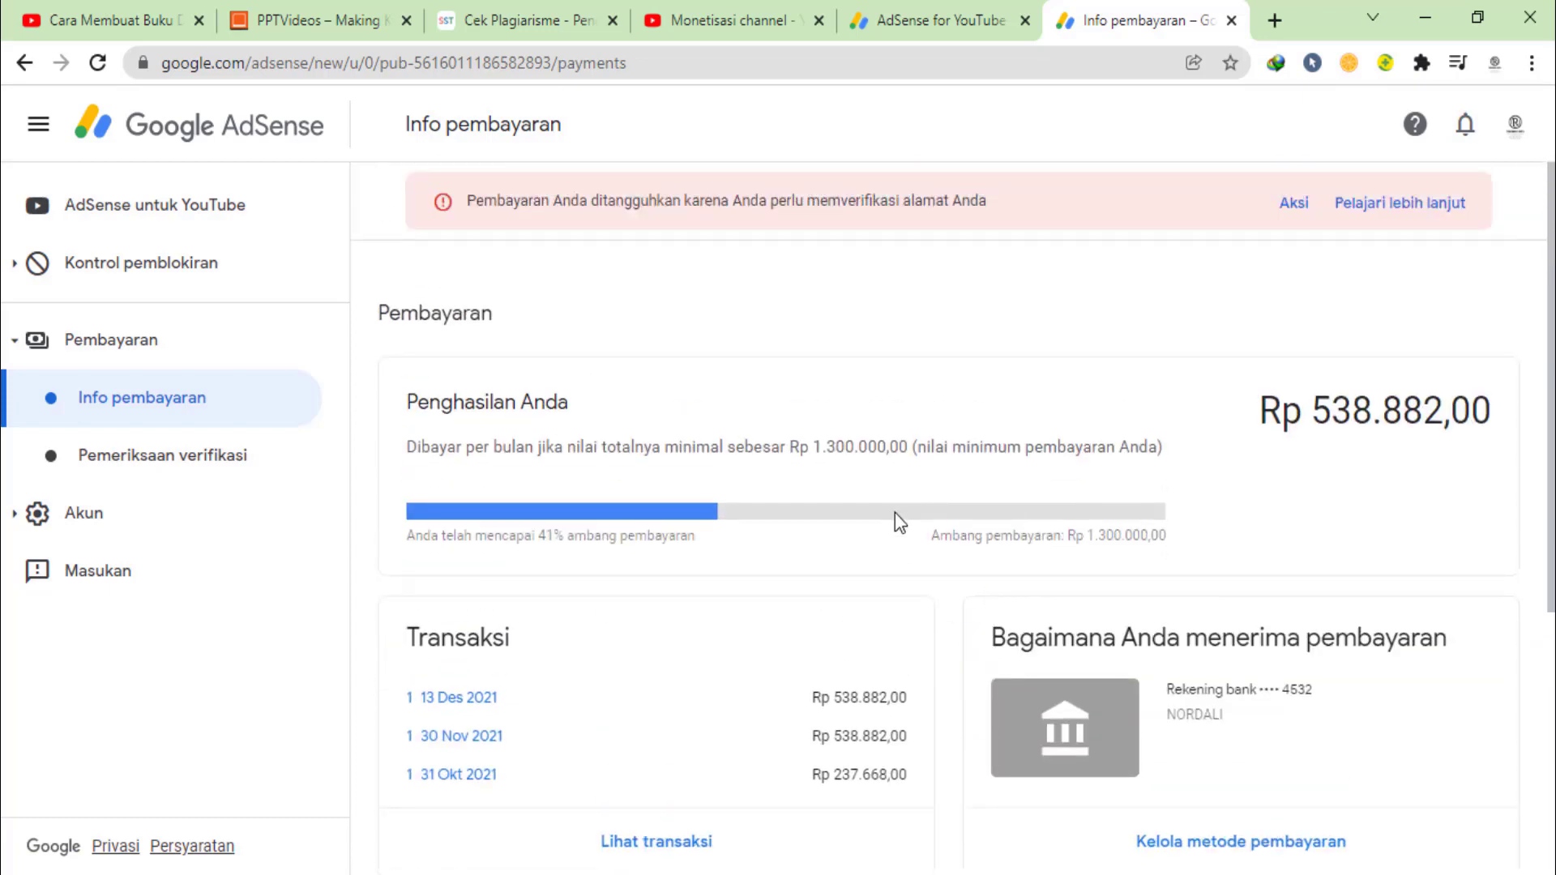
scroll(878, 591, "down", 1)
scroll(878, 591, "up", 1)
left_click_drag(504, 207, 790, 208)
left_click(790, 207)
Go to Pemeriksaan verifikasi from the banner's Aksi and scroll to the 6-digit address PIN field
left_click(1298, 209)
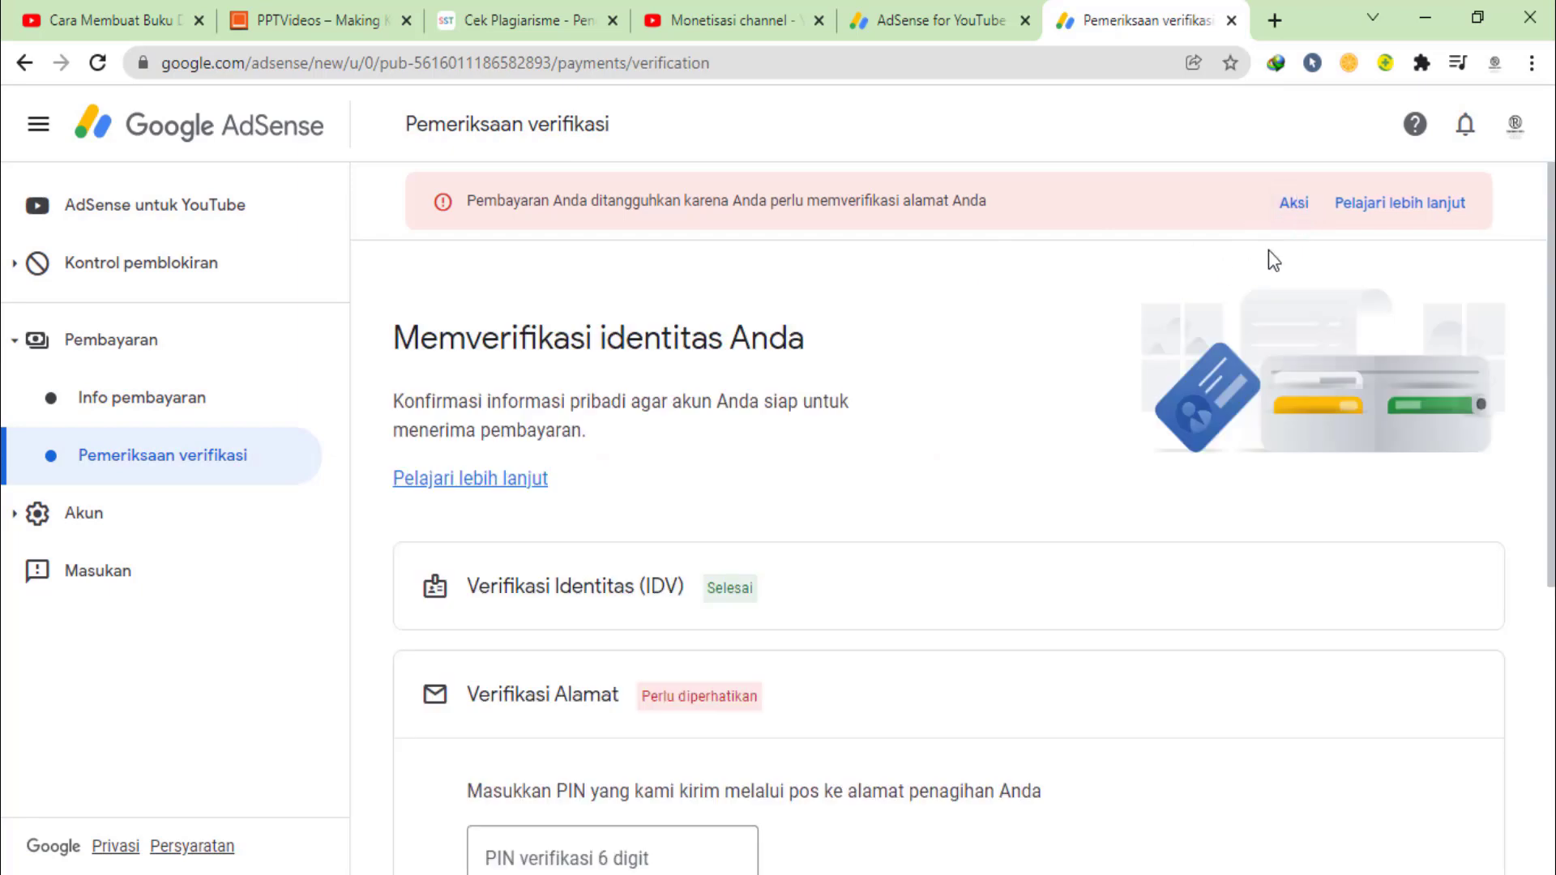
scroll(716, 547, "down", 3)
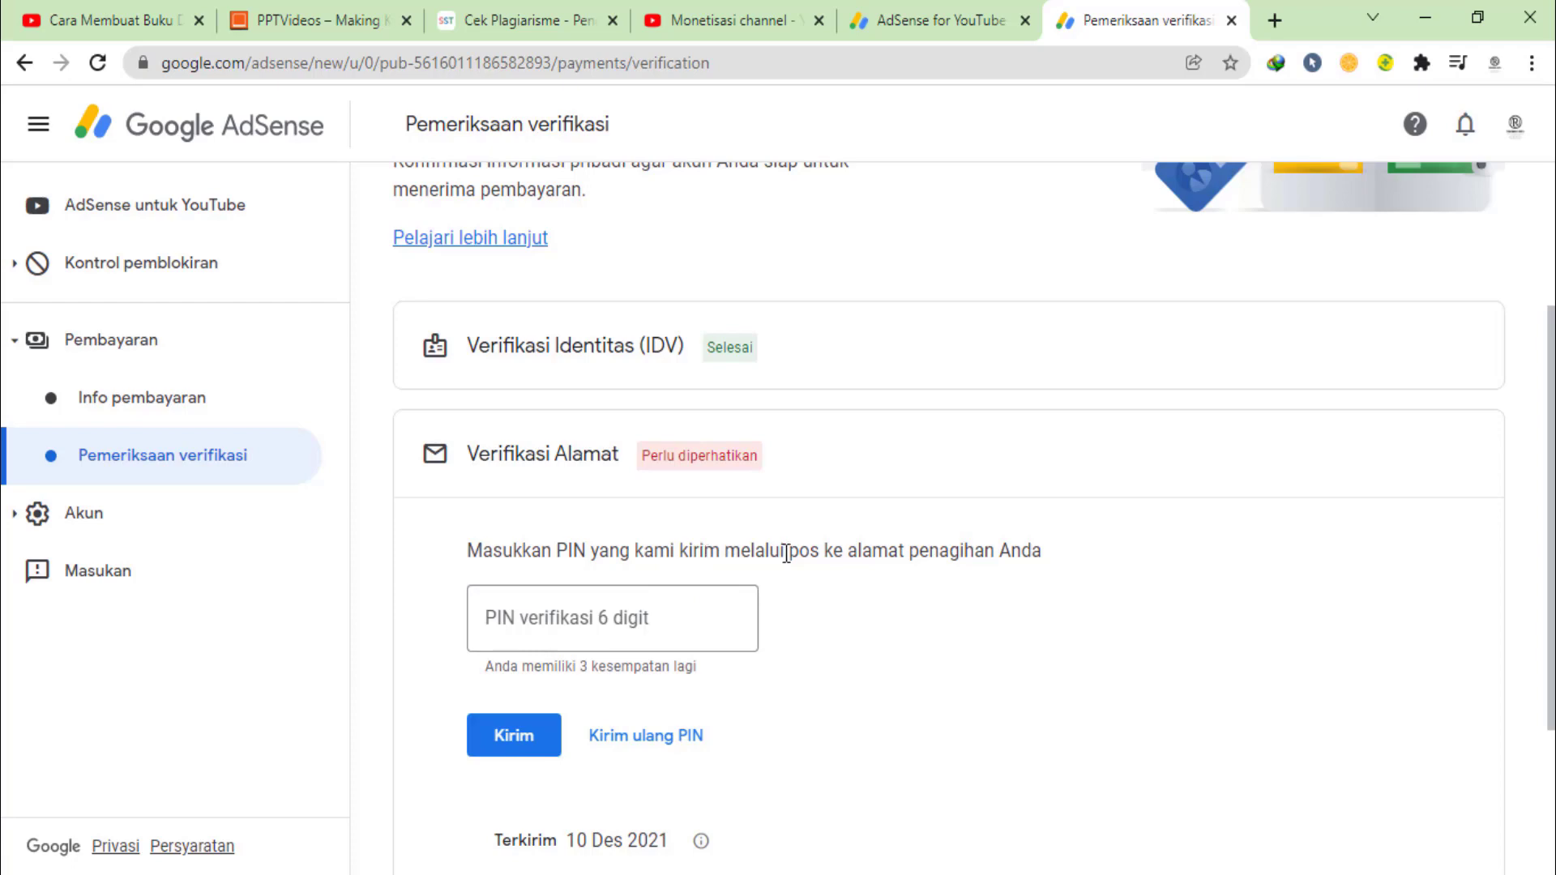
scroll(786, 551, "up", 1)
scroll(795, 575, "down", 1)
scroll(797, 577, "up", 1)
scroll(797, 578, "down", 1)
scroll(797, 578, "up", 1)
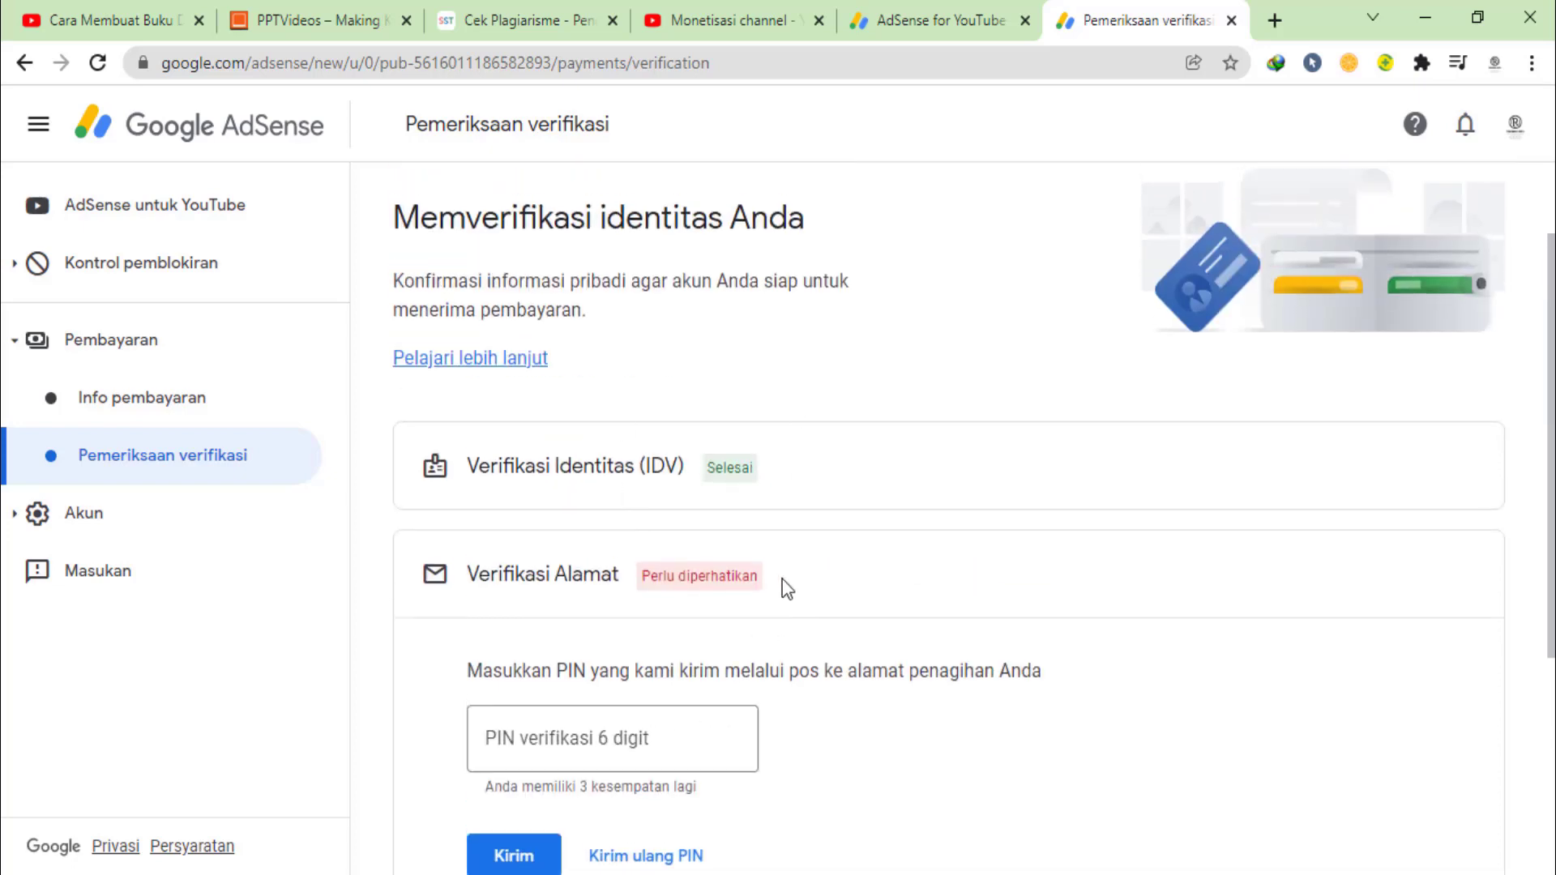
scroll(781, 580, "down", 1)
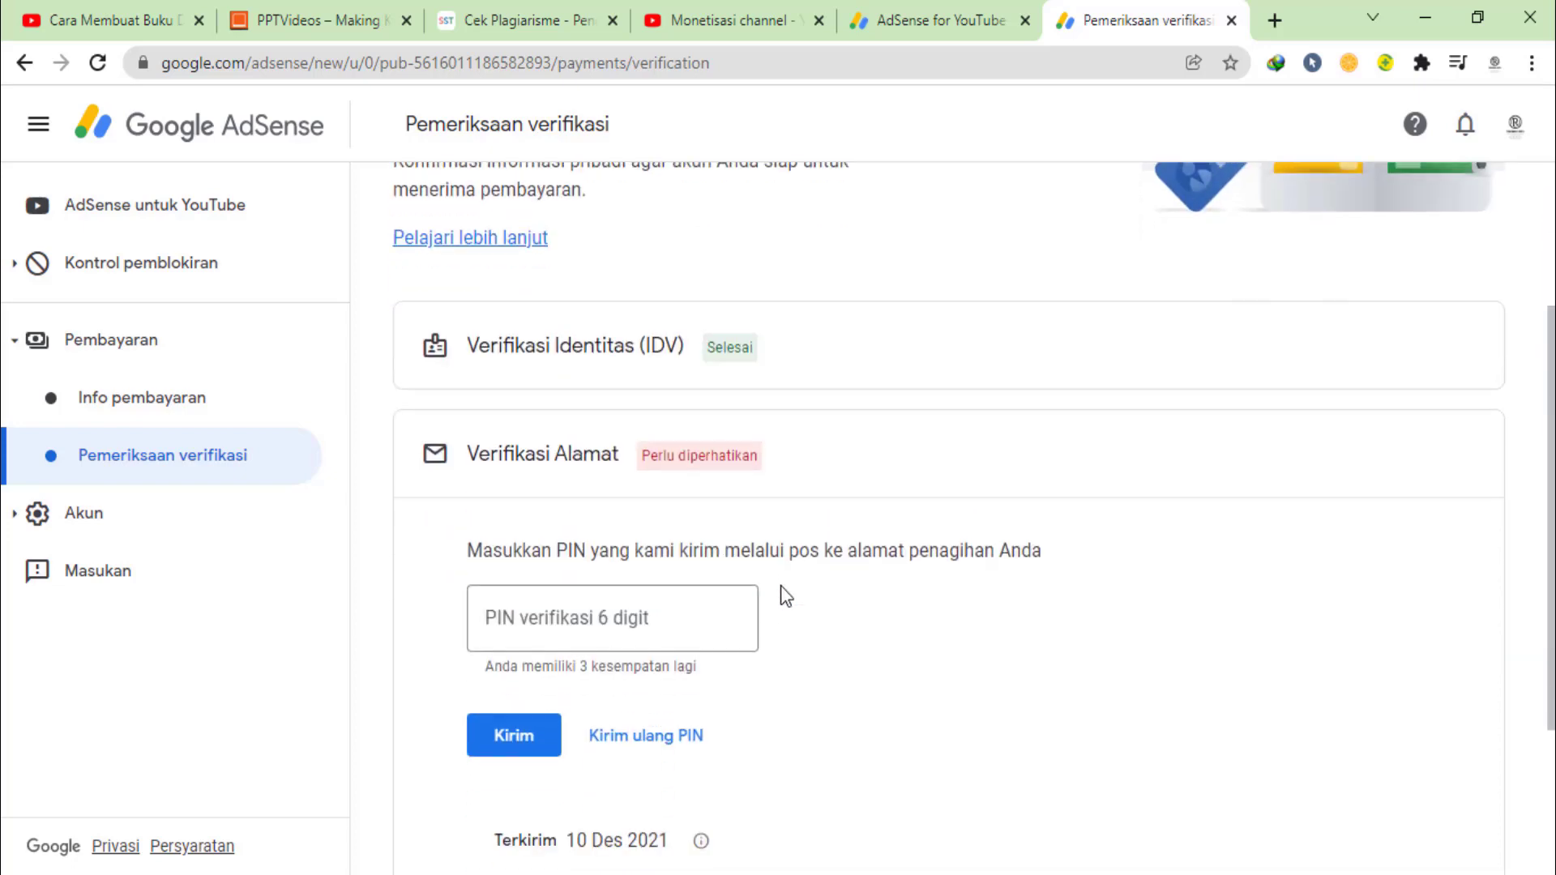